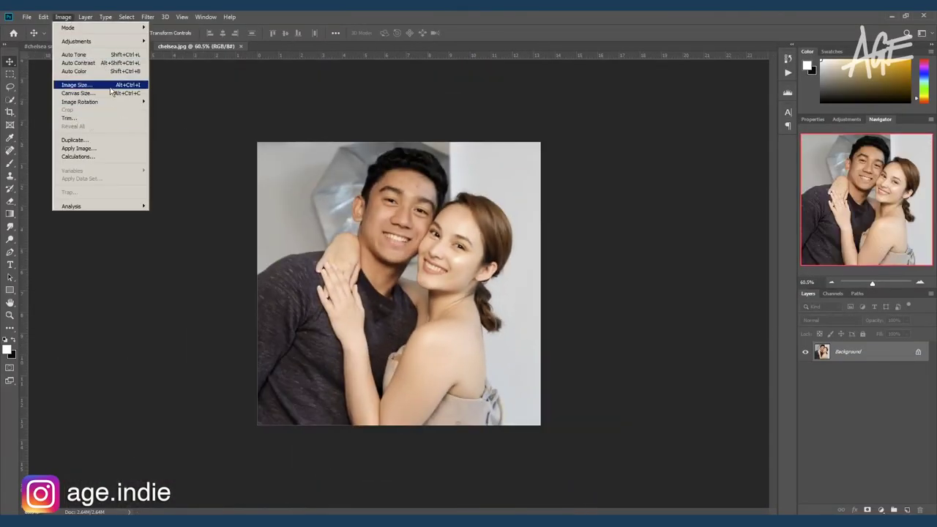
Upscale the photo, set Levels black input to 27, and apply Smart Sharpen (372%, 11.6 px).
{"action": "left_click", "coordinate": [74, 85]}
{"action": "left_click", "coordinate": [529, 261]}
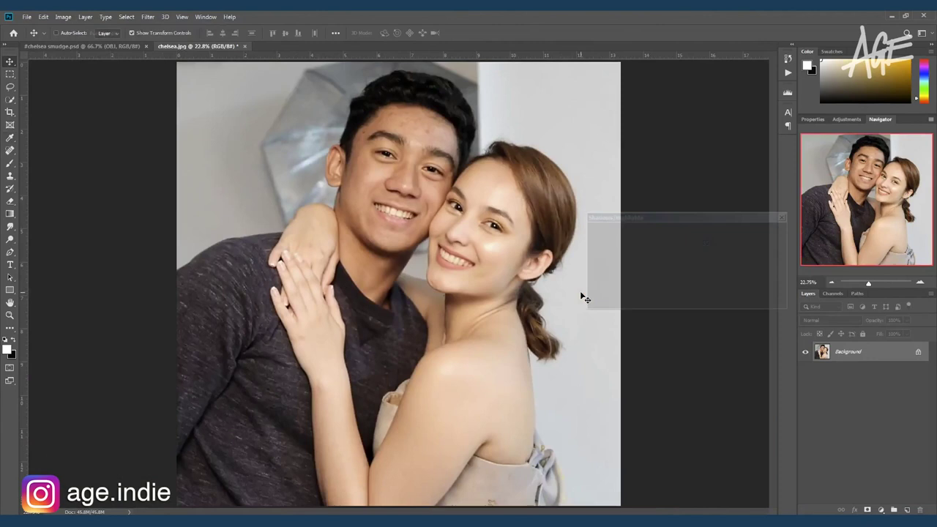
{"action": "key", "text": "ctrl+l"}
{"action": "left_click_drag", "start_coordinate": [656, 344], "coordinate": [665, 347]}
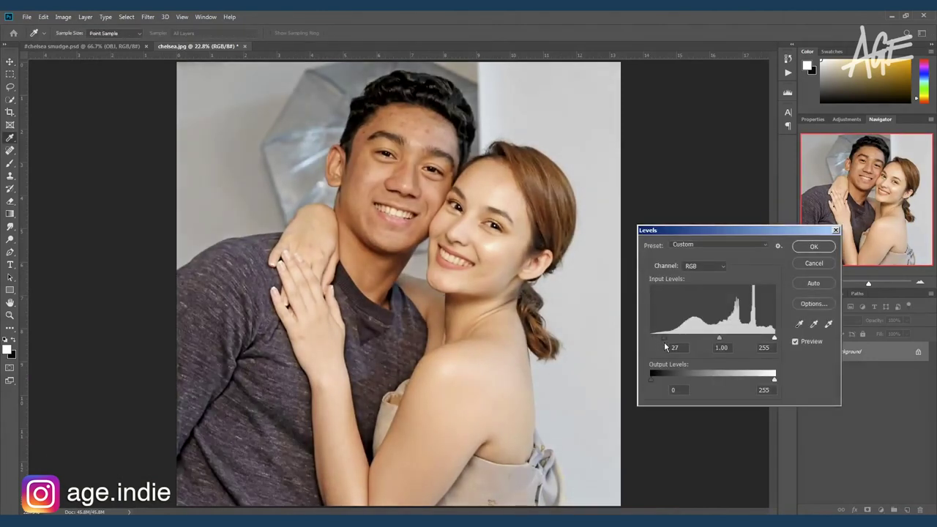
{"action": "left_click", "coordinate": [807, 249]}
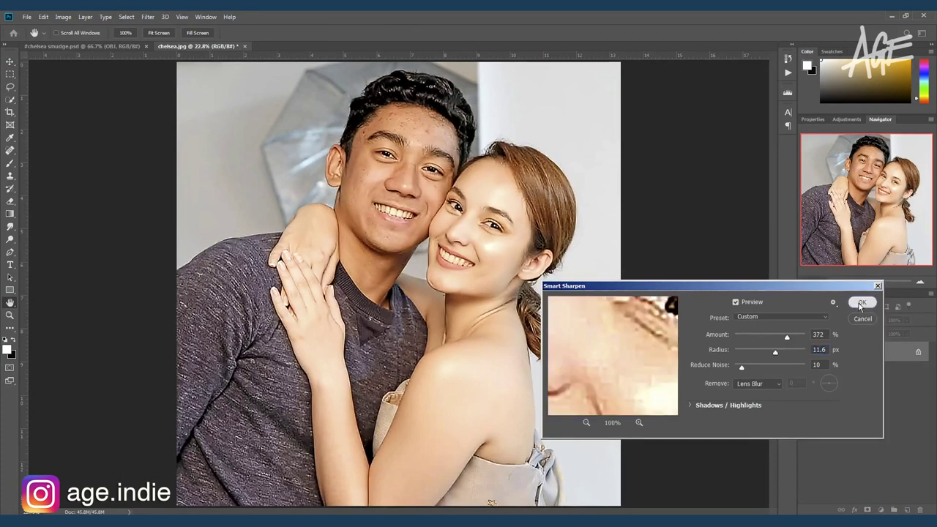
{"action": "left_click", "coordinate": [861, 301]}
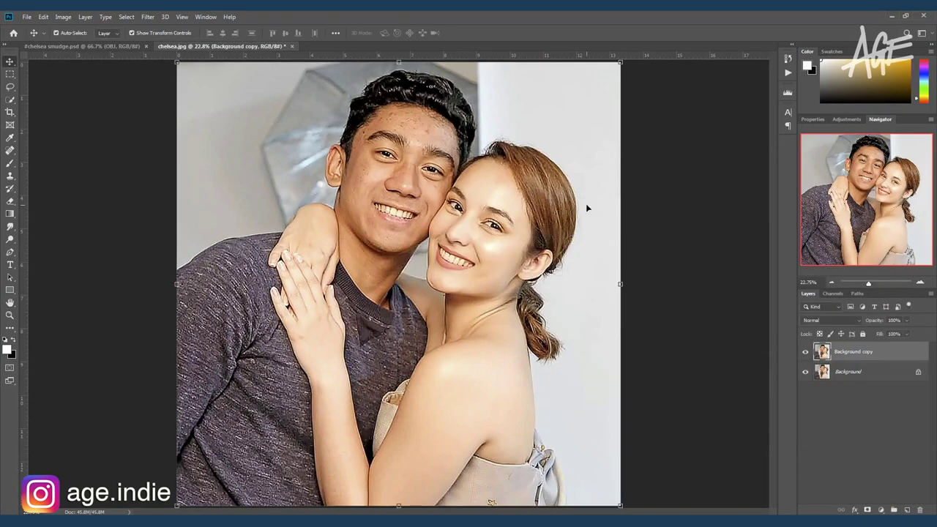
Apply a High Pass filter with radius 8.6 to the layer copy.
{"action": "left_click", "coordinate": [146, 17]}
{"action": "left_click", "coordinate": [115, 207]}
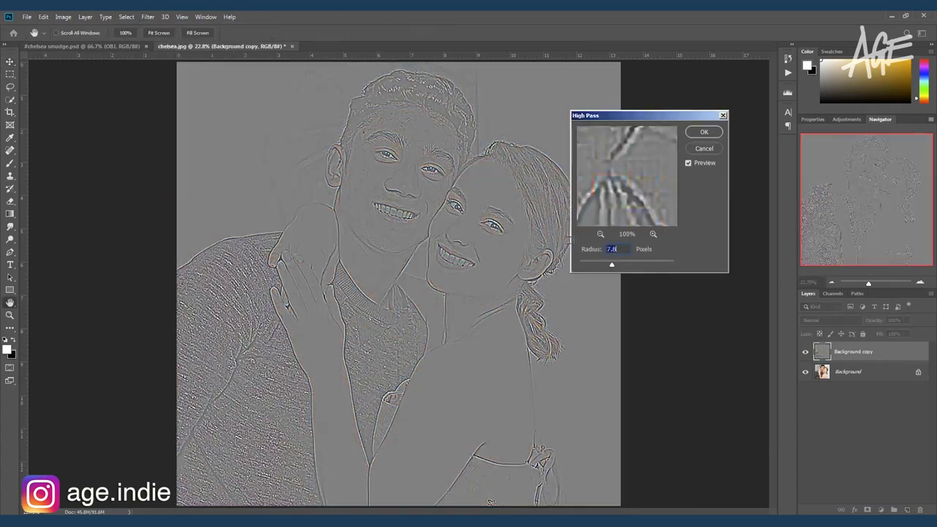
{"action": "left_click_drag", "start_coordinate": [616, 270], "coordinate": [614, 267]}
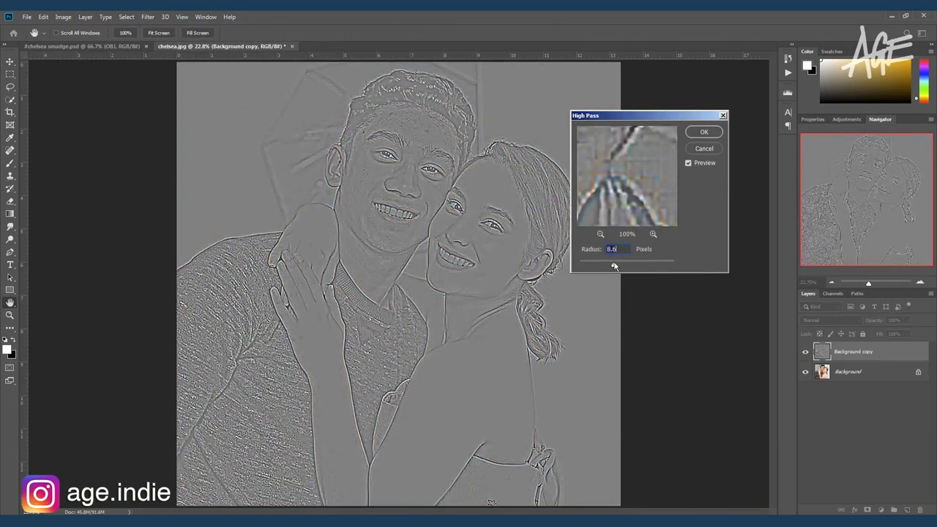
{"action": "left_click", "coordinate": [703, 132]}
Set the high-pass layer to Overlay and flatten the image into one layer.
{"action": "left_click", "coordinate": [831, 319]}
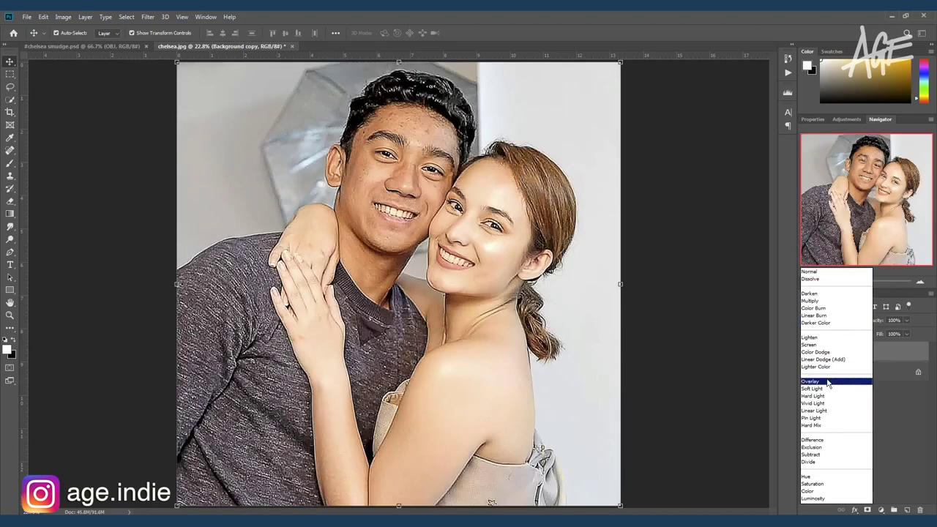
{"action": "left_click", "coordinate": [816, 382]}
{"action": "left_click", "coordinate": [85, 17]}
{"action": "left_click", "coordinate": [110, 354]}
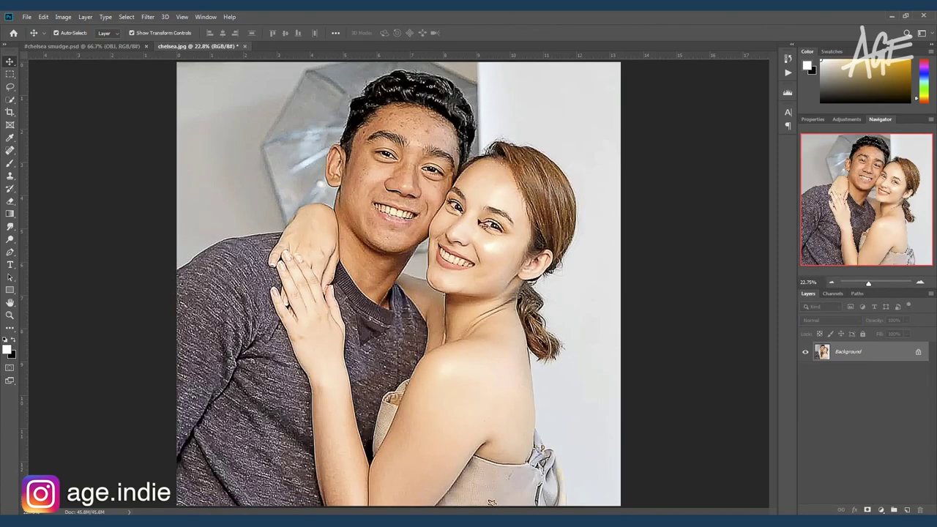
Place a pen path anchor at the woman's shoulder.
{"action": "key", "text": "p"}
{"action": "left_click", "coordinate": [572, 343]}
{"action": "key", "text": "v"}
Apply a Photo Filter adjustment to the image.
{"action": "left_click", "coordinate": [63, 17]}
{"action": "mouse_move", "coordinate": [76, 41]}
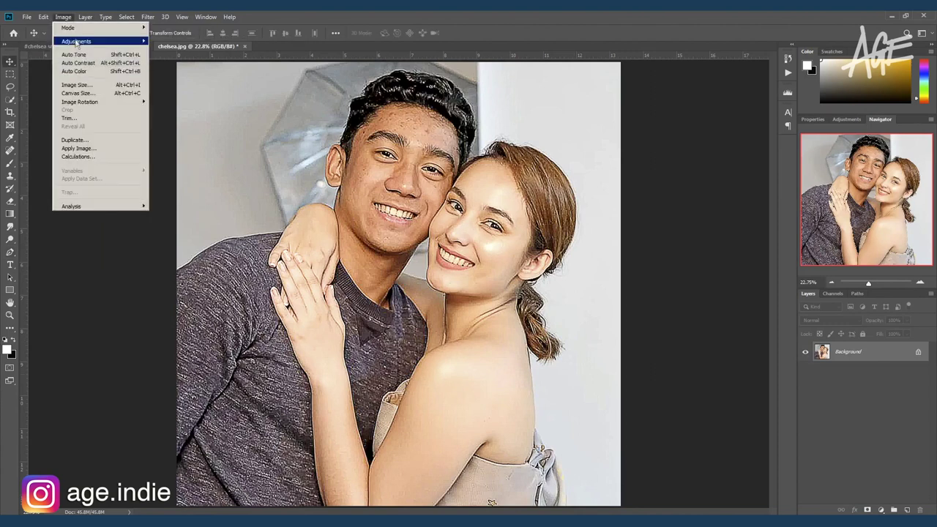
{"action": "left_click", "coordinate": [172, 112]}
{"action": "left_click", "coordinate": [739, 153]}
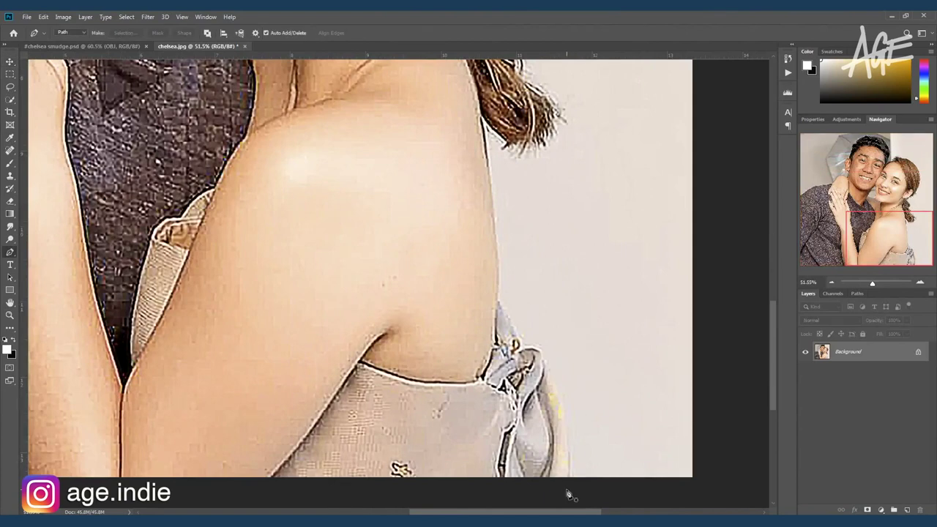
Trace a pen path from the dress up the arm edge toward the hair.
{"action": "left_click", "coordinate": [566, 489]}
{"action": "left_click_drag", "start_coordinate": [565, 424], "coordinate": [562, 413]}
{"action": "left_click", "coordinate": [498, 297]}
{"action": "left_click_drag", "start_coordinate": [492, 198], "coordinate": [488, 180]}
{"action": "left_click_drag", "start_coordinate": [481, 116], "coordinate": [496, 129]}
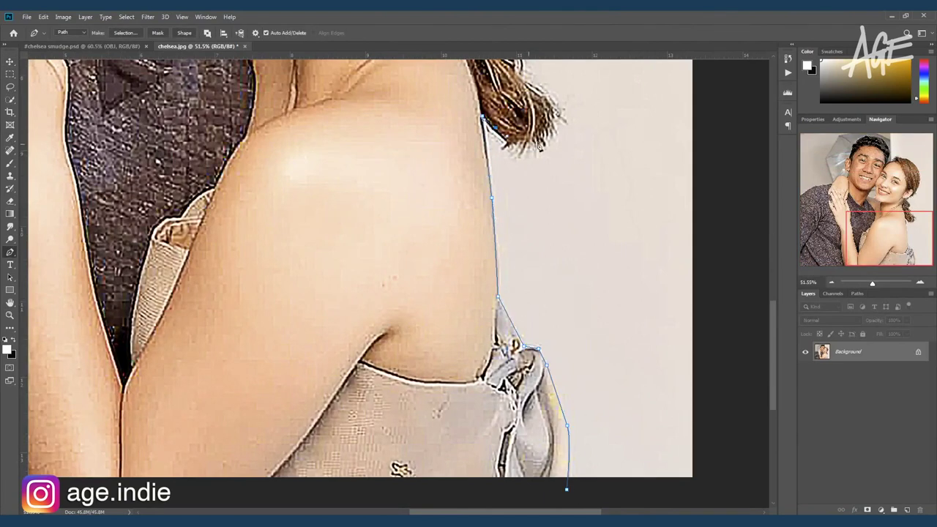
Continue the path over the faces and along the man's hair edge.
{"action": "left_click_drag", "start_coordinate": [538, 91], "coordinate": [575, 278]}
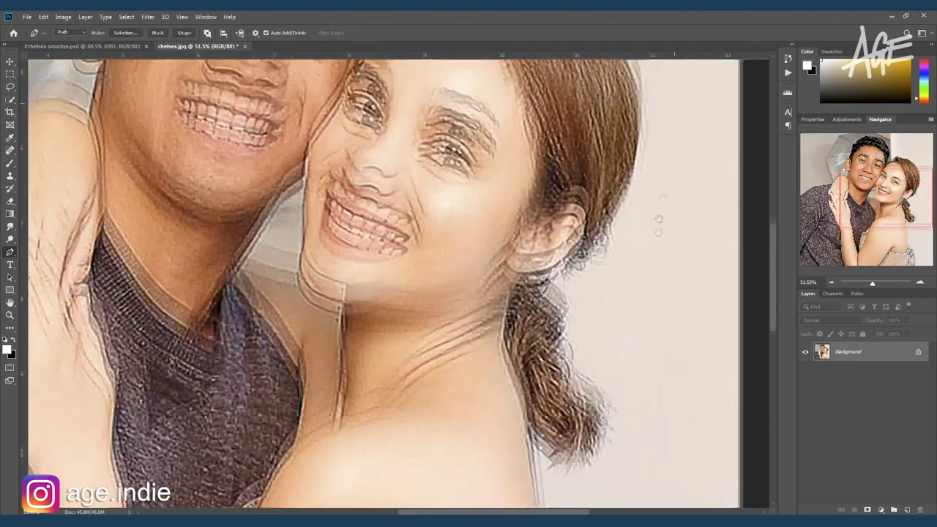
{"action": "mouse_move", "coordinate": [648, 58]}
{"action": "left_mouse_down"}
{"action": "mouse_move", "coordinate": [634, 196]}
{"action": "mouse_move", "coordinate": [658, 251]}
{"action": "left_mouse_up"}
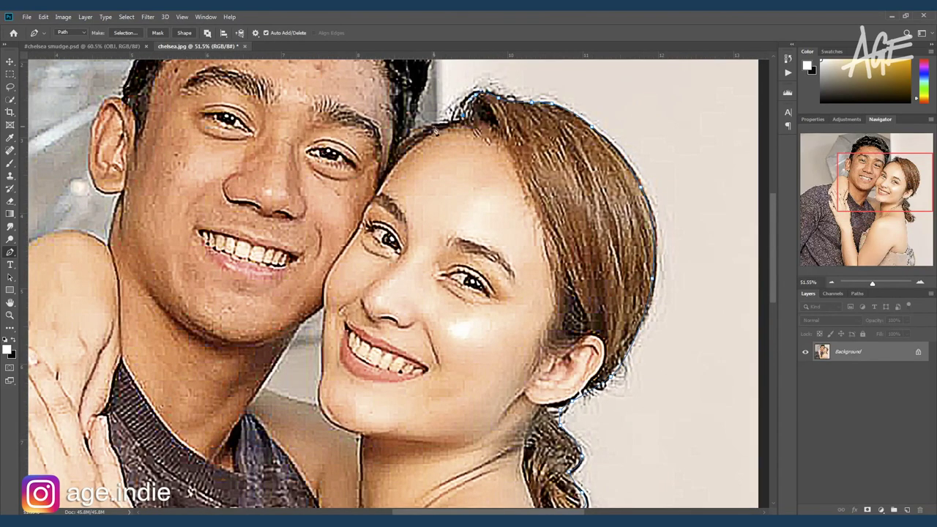
{"action": "left_click_drag", "start_coordinate": [409, 138], "coordinate": [444, 249]}
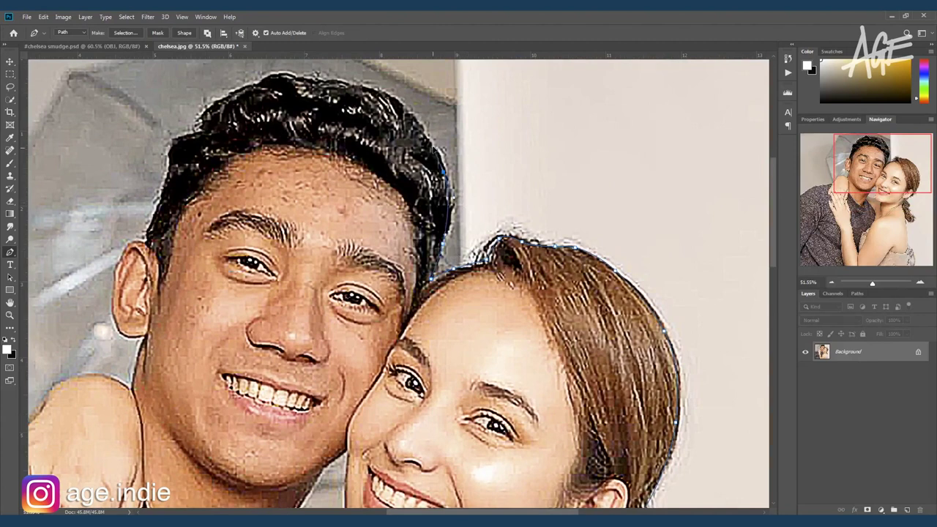
{"action": "left_click", "coordinate": [451, 194]}
{"action": "left_click", "coordinate": [377, 90]}
{"action": "left_click_drag", "start_coordinate": [256, 88], "coordinate": [413, 88]}
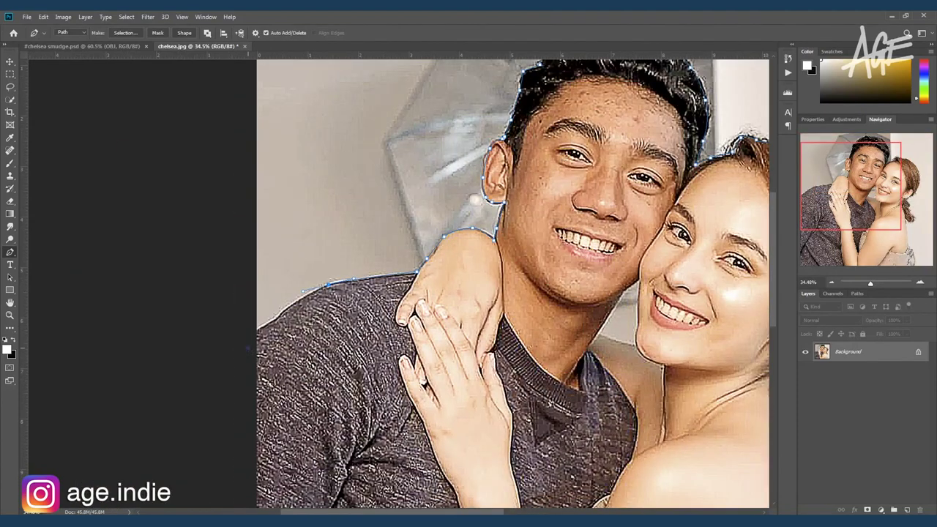
Convert the traced path to a selection and copy the couple onto Layer 1.
{"action": "key", "text": "ctrl+Return"}
{"action": "key", "text": "ctrl+j"}
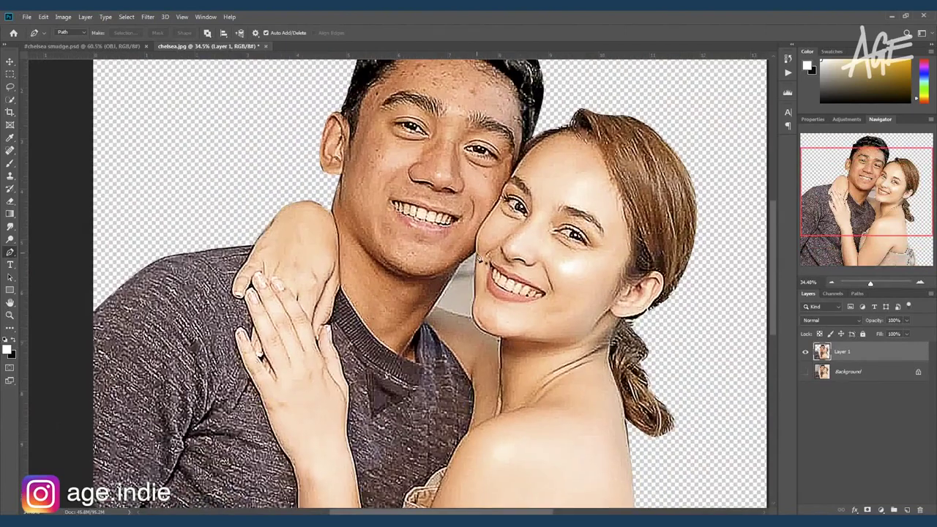
{"action": "scroll", "coordinate": [479, 257], "scroll_direction": "up", "scroll_amount": 5}
Trace a short path along the woman's jaw, then fit the whole image in view.
{"action": "left_click", "coordinate": [488, 236]}
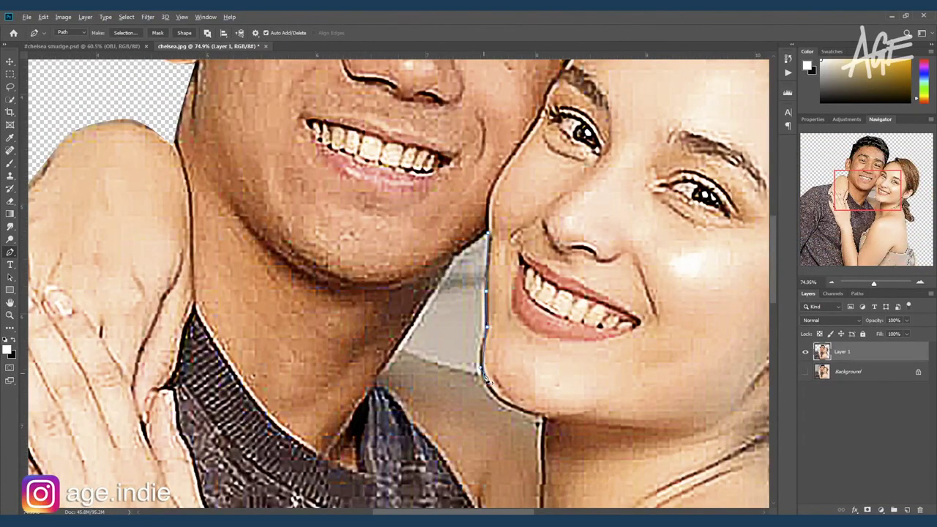
{"action": "left_click", "coordinate": [399, 354]}
{"action": "key", "text": "ctrl+Return"}
{"action": "key", "text": "ctrl+minus"}
{"action": "key", "text": "ctrl+0"}
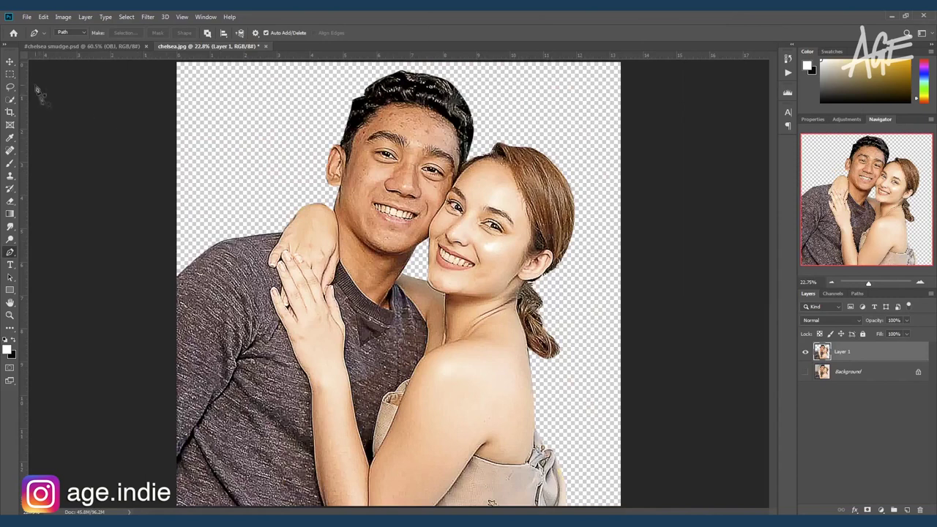
Move the cut-out couple into chelsea smudge.psd and shrink it proportionally.
{"action": "key", "text": "v"}
{"action": "left_click_drag", "start_coordinate": [420, 224], "coordinate": [391, 267]}
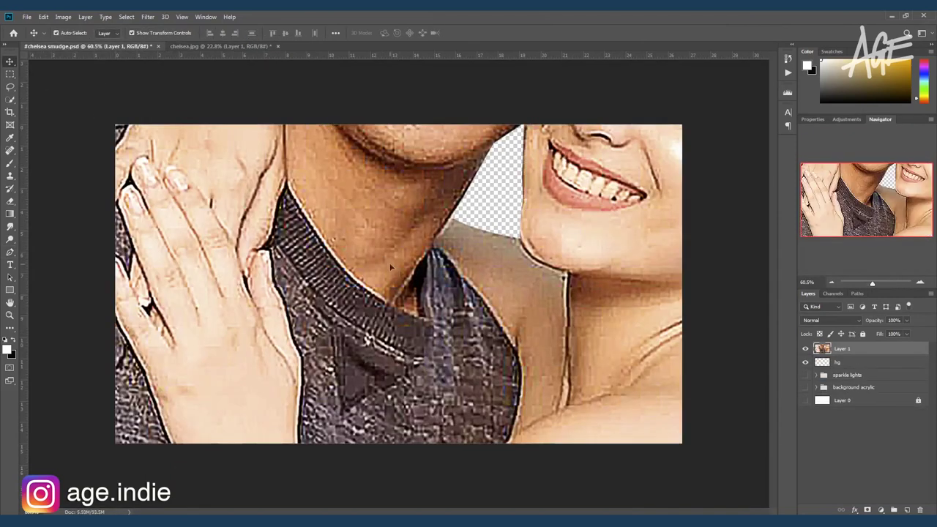
{"action": "scroll", "coordinate": [391, 267], "scroll_direction": "down", "scroll_amount": 5}
{"action": "left_click_drag", "start_coordinate": [535, 121], "coordinate": [435, 232]}
{"action": "key", "text": "Return"}
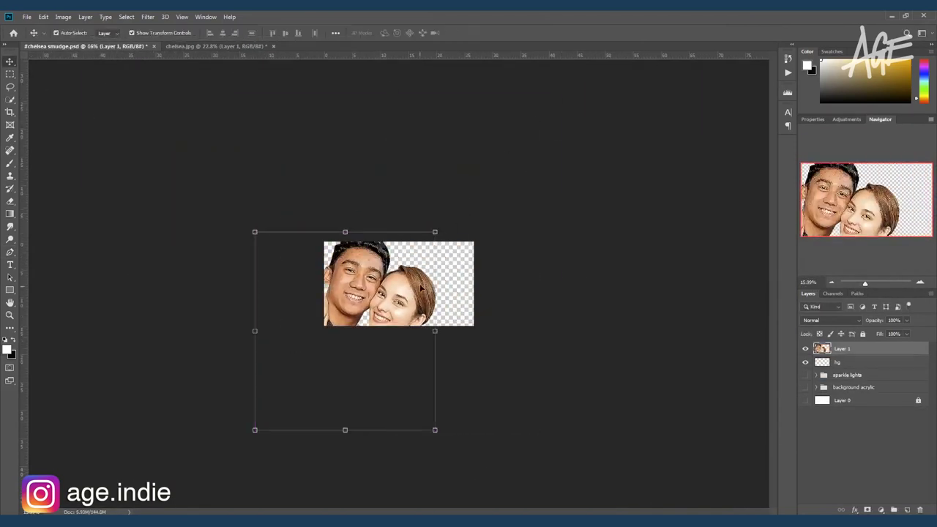
Tilt the couple about 17 degrees and move it up and slightly right.
{"action": "left_click_drag", "start_coordinate": [443, 437], "coordinate": [451, 379]}
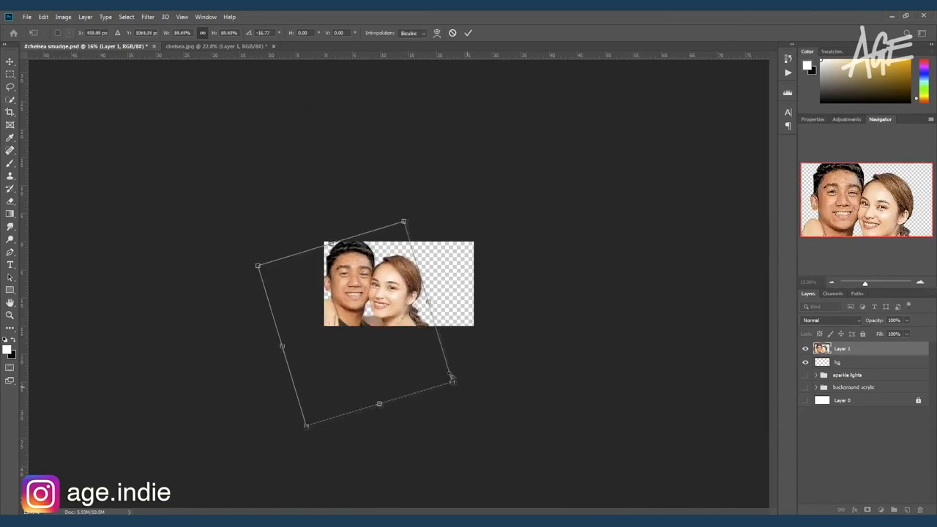
{"action": "scroll", "coordinate": [452, 379], "scroll_direction": "up", "scroll_amount": 3}
{"action": "scroll", "coordinate": [502, 356], "scroll_direction": "up", "scroll_amount": 2}
{"action": "scroll", "coordinate": [429, 328], "scroll_direction": "up", "scroll_amount": 1}
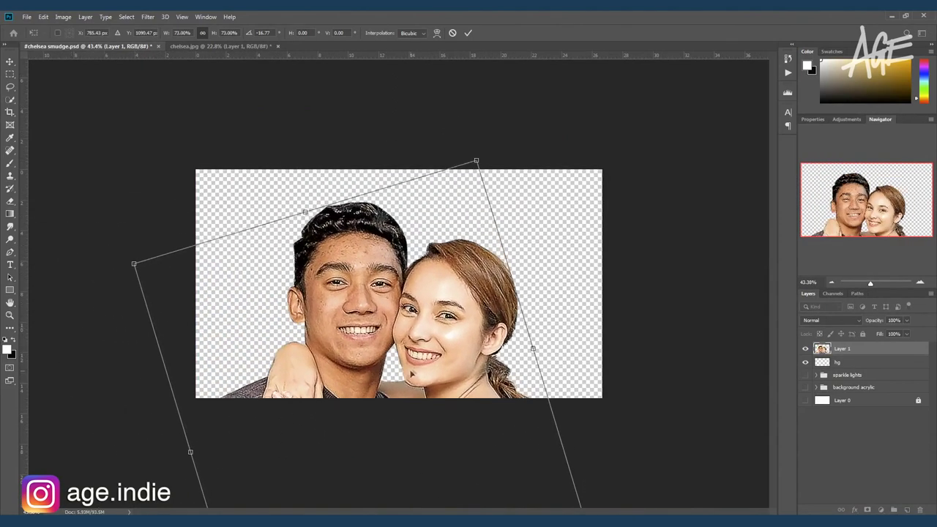
{"action": "left_click_drag", "start_coordinate": [411, 373], "coordinate": [424, 339]}
{"action": "left_click_drag", "start_coordinate": [498, 386], "coordinate": [503, 376]}
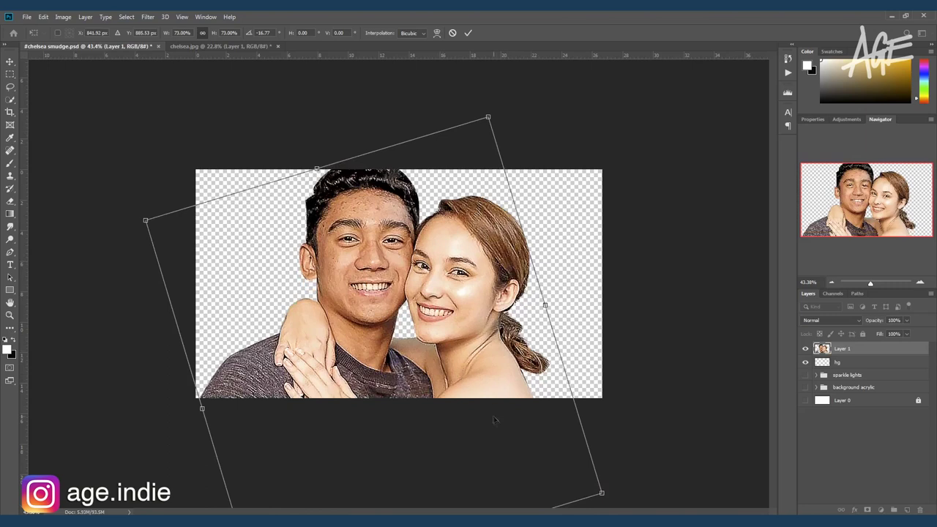
Try a further shrink and tilt, cancel the rotation, and nudge the upright couple into place.
{"action": "mouse_move", "coordinate": [601, 492]}
{"action": "left_mouse_down"}
{"action": "mouse_move", "coordinate": [578, 472]}
{"action": "mouse_move", "coordinate": [628, 476]}
{"action": "mouse_move", "coordinate": [635, 463]}
{"action": "left_mouse_up"}
{"action": "left_click_drag", "start_coordinate": [469, 388], "coordinate": [479, 389]}
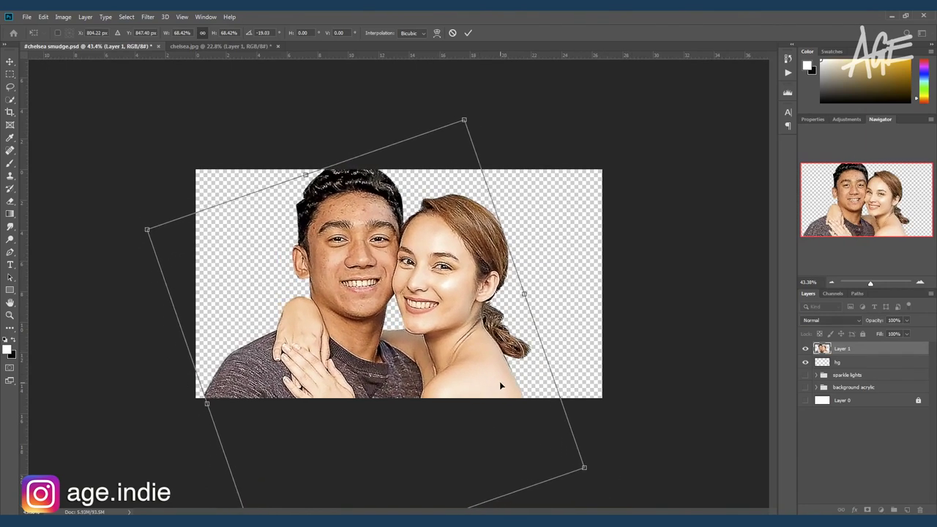
{"action": "key", "text": "Escape"}
{"action": "left_click_drag", "start_coordinate": [444, 347], "coordinate": [456, 355]}
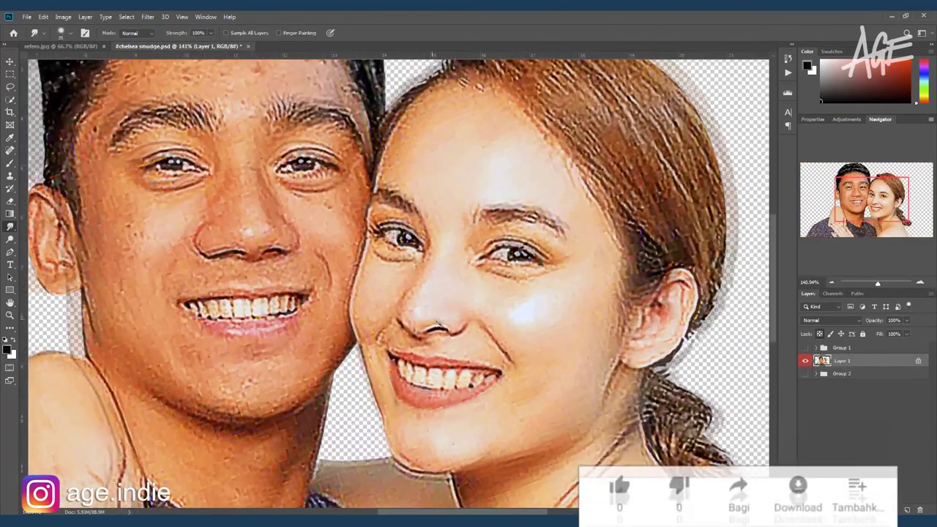
Smudge the hair edge by the cheek, then the inner eyebrow and eyebrow with a smaller brush.
{"action": "scroll", "coordinate": [437, 322], "scroll_direction": "up", "scroll_amount": 2}
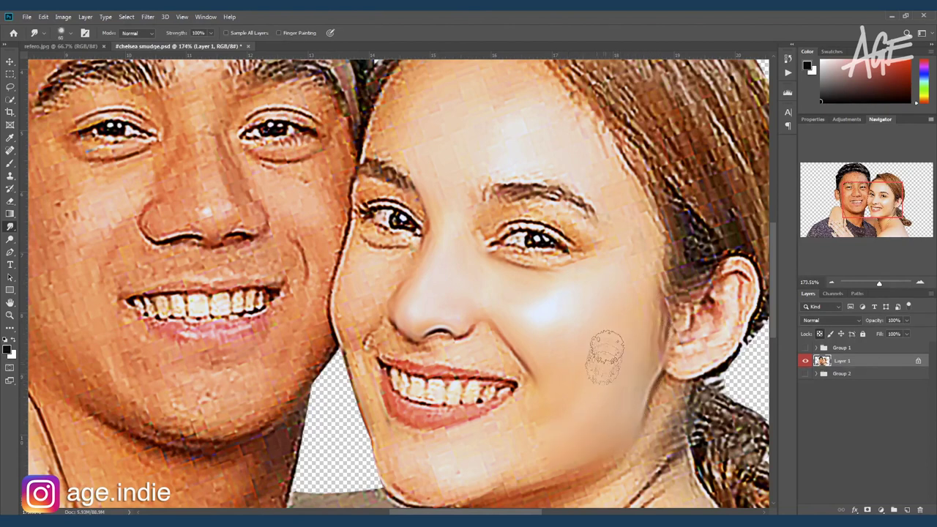
{"action": "mouse_move", "coordinate": [631, 273]}
{"action": "left_mouse_down"}
{"action": "mouse_move", "coordinate": [659, 260]}
{"action": "mouse_move", "coordinate": [677, 275]}
{"action": "mouse_move", "coordinate": [681, 307]}
{"action": "mouse_move", "coordinate": [652, 229]}
{"action": "mouse_move", "coordinate": [631, 213]}
{"action": "mouse_move", "coordinate": [655, 187]}
{"action": "mouse_move", "coordinate": [592, 109]}
{"action": "mouse_move", "coordinate": [593, 203]}
{"action": "left_mouse_up"}
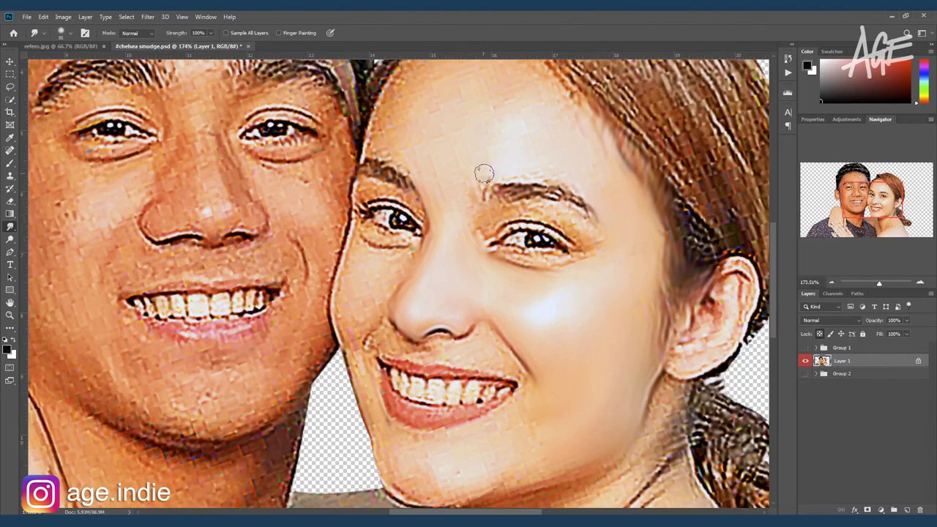
{"action": "key", "text": "bracketleft"}
{"action": "key", "text": "bracketleft"}
{"action": "key", "text": "bracketleft"}
{"action": "left_click_drag", "start_coordinate": [500, 178], "coordinate": [497, 169]}
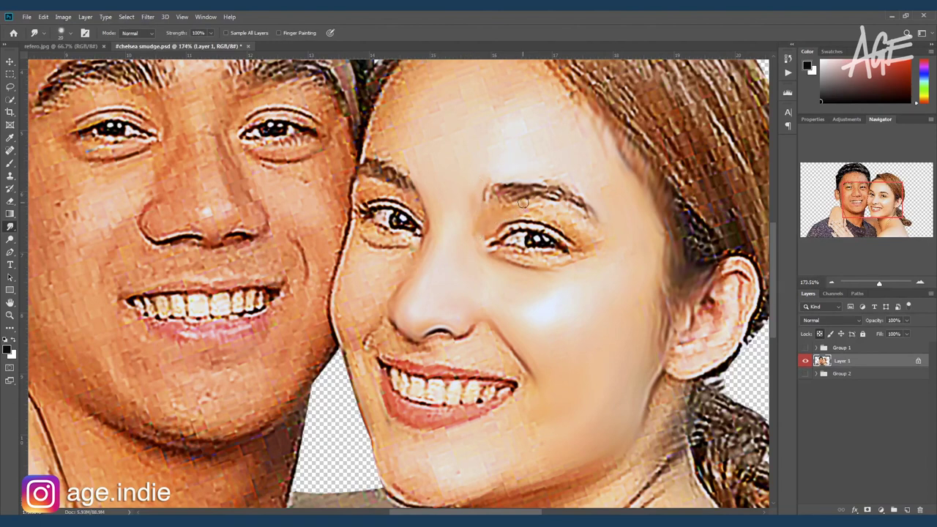
{"action": "left_click_drag", "start_coordinate": [534, 210], "coordinate": [548, 179]}
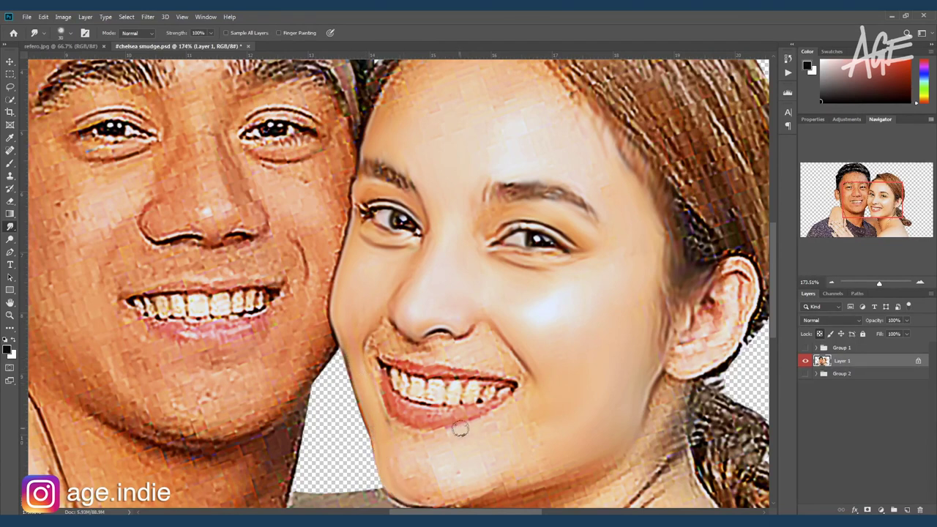
Smudge the woman's jawline, chin edge and cheek-to-jaw outline smooth.
{"action": "scroll", "coordinate": [460, 428], "scroll_direction": "down", "scroll_amount": 1}
{"action": "left_click_drag", "start_coordinate": [443, 414], "coordinate": [386, 441]}
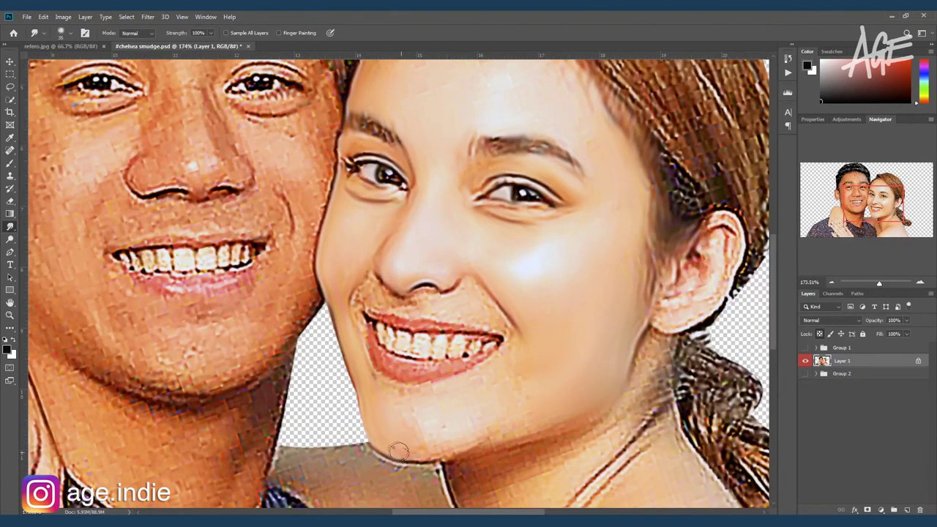
{"action": "left_click_drag", "start_coordinate": [393, 445], "coordinate": [431, 443]}
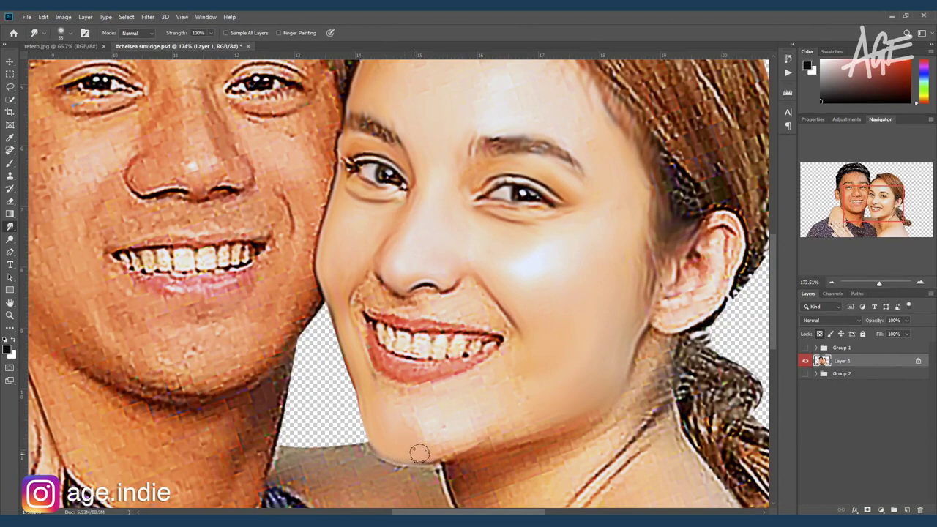
{"action": "left_click_drag", "start_coordinate": [341, 303], "coordinate": [356, 406]}
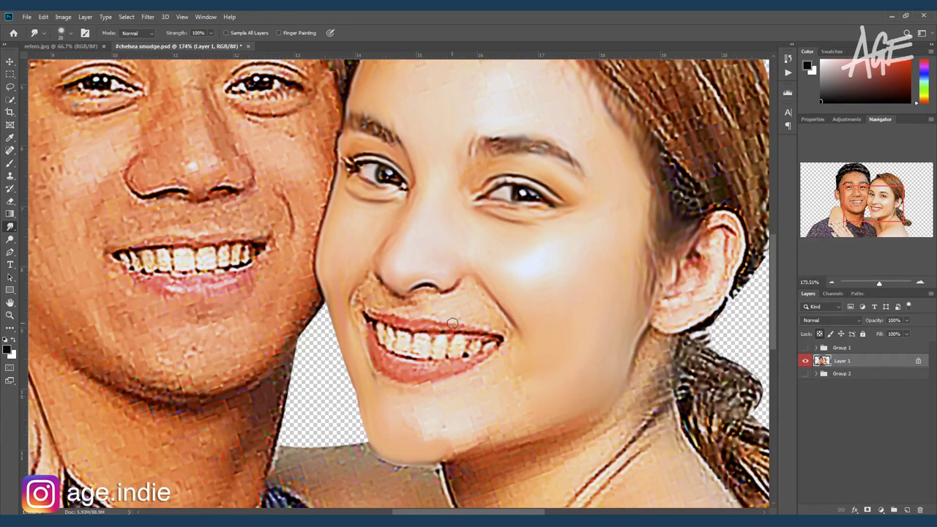
{"action": "scroll", "coordinate": [376, 303], "scroll_direction": "up", "scroll_amount": 3}
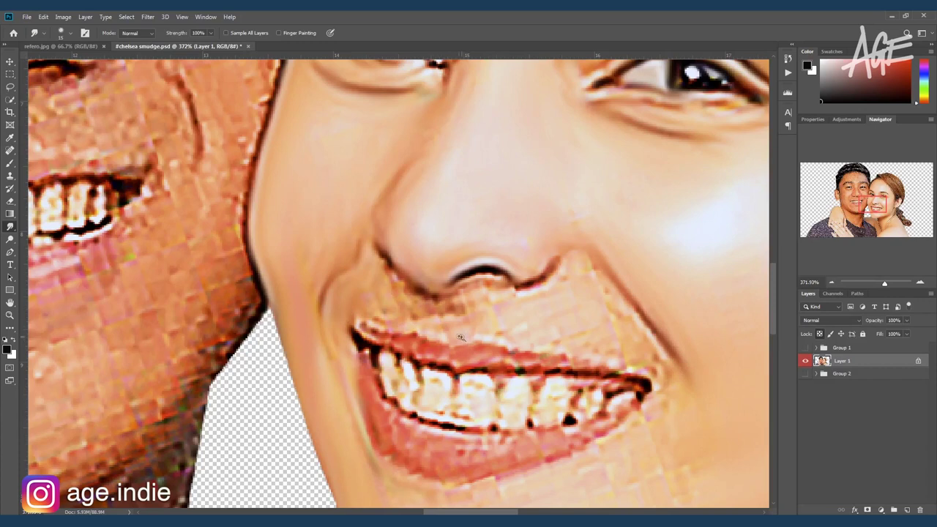
{"action": "scroll", "coordinate": [461, 337], "scroll_direction": "down", "scroll_amount": 5}
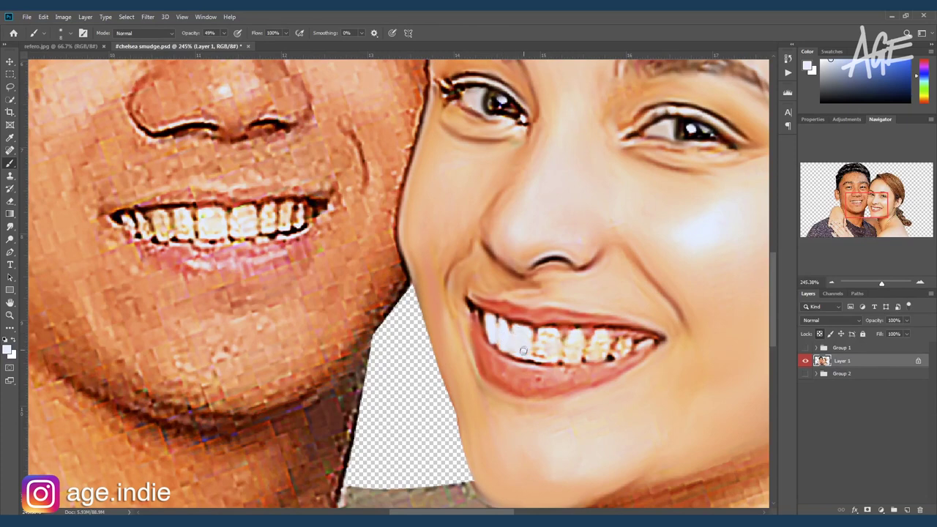
Raise the brush opacity and paint white over the teeth.
{"action": "left_click_drag", "start_coordinate": [224, 33], "coordinate": [237, 50]}
{"action": "left_click", "coordinate": [543, 337]}
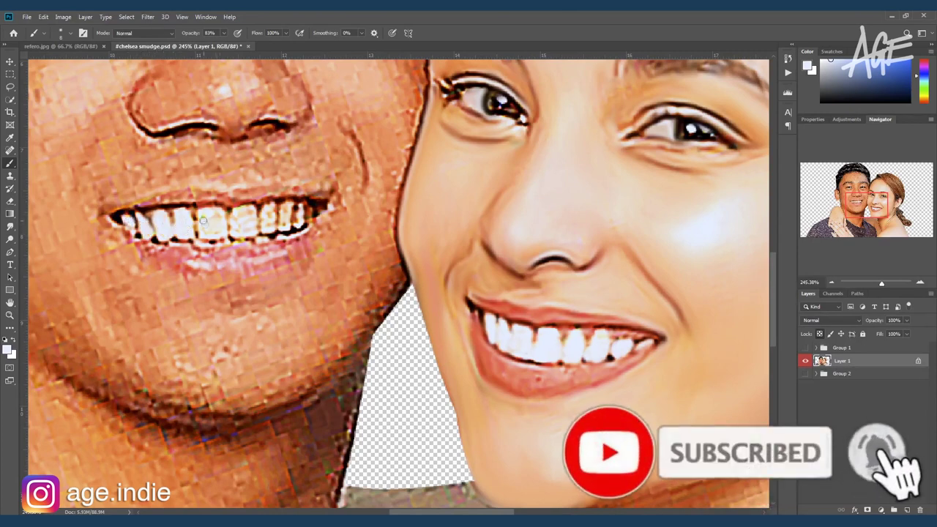
{"action": "left_click_drag", "start_coordinate": [212, 223], "coordinate": [299, 213]}
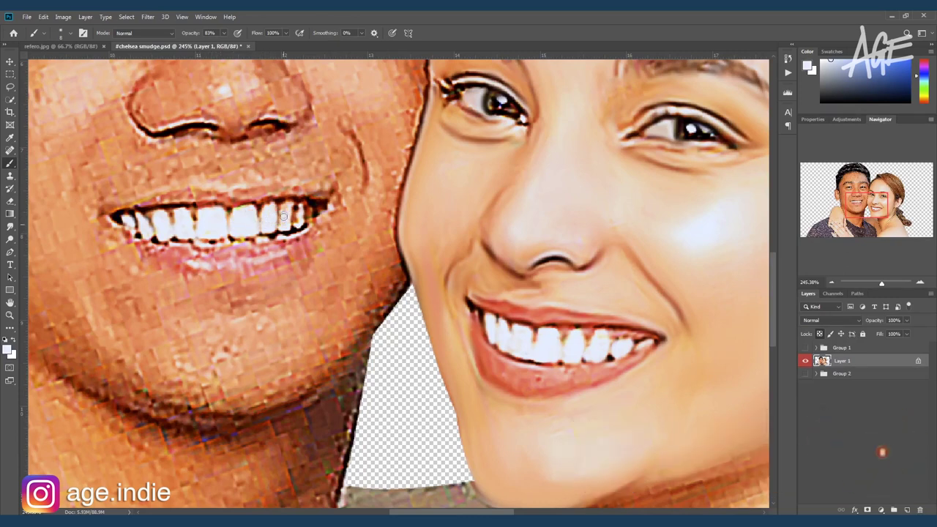
{"action": "key", "text": "r"}
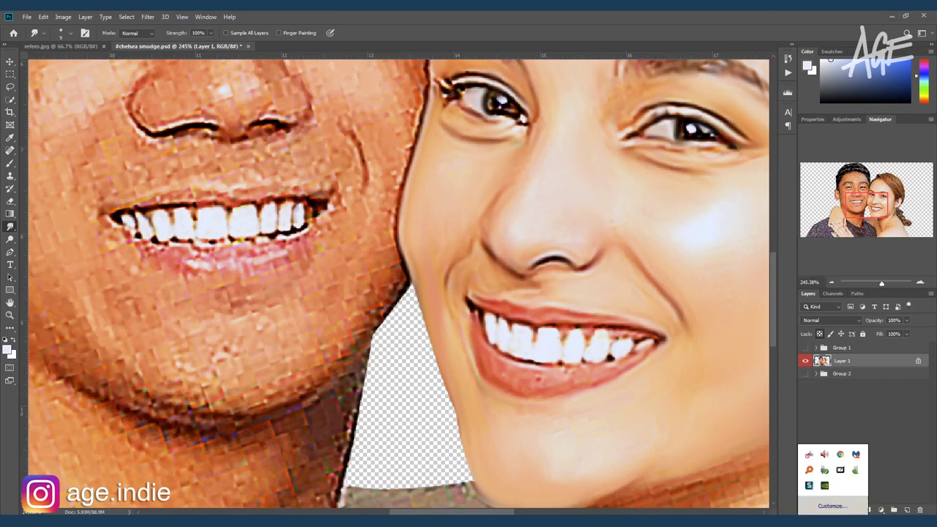
With a larger smudge brush, smooth the forehead hairline and blend the ear rim into the hair.
{"action": "scroll", "coordinate": [598, 345], "scroll_direction": "up", "scroll_amount": 3}
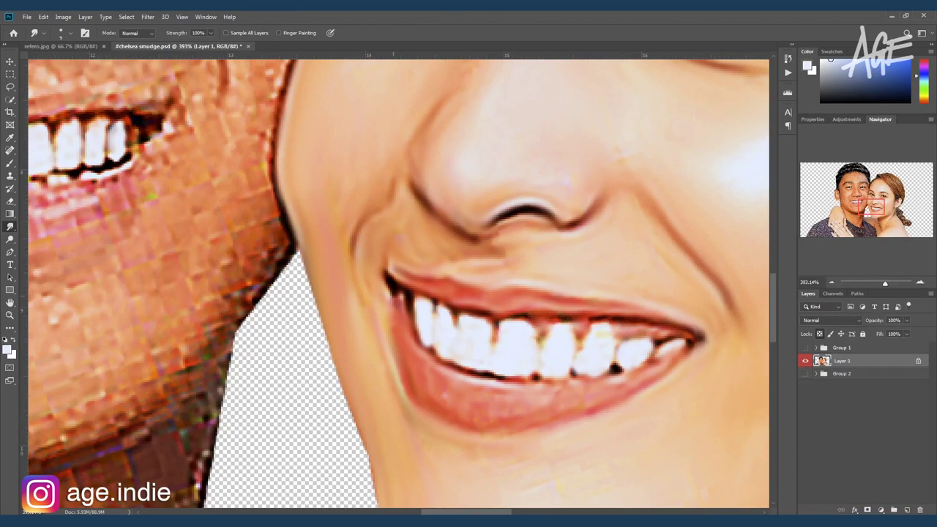
{"action": "scroll", "coordinate": [534, 396], "scroll_direction": "down", "scroll_amount": 3}
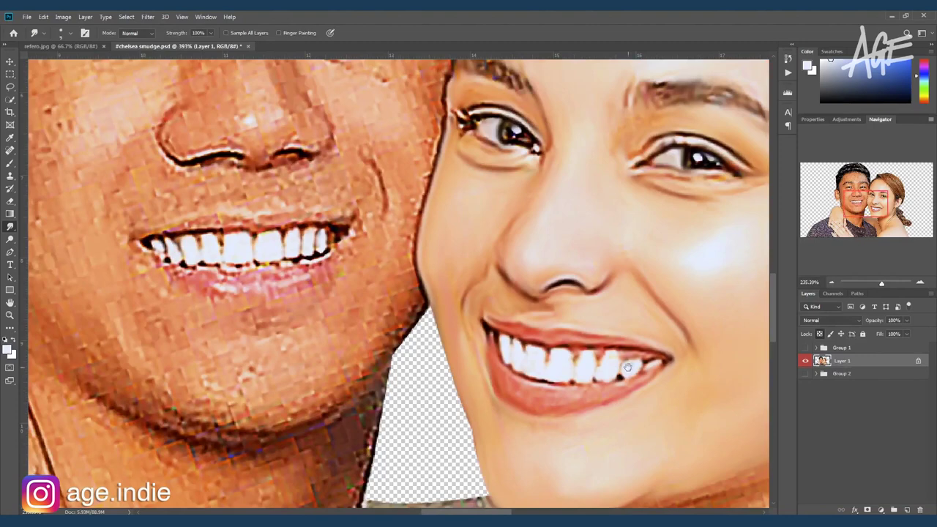
{"action": "scroll", "coordinate": [548, 247], "scroll_direction": "up", "scroll_amount": 3}
{"action": "key", "text": "bracketright"}
{"action": "key", "text": "bracketright"}
{"action": "key", "text": "bracketright"}
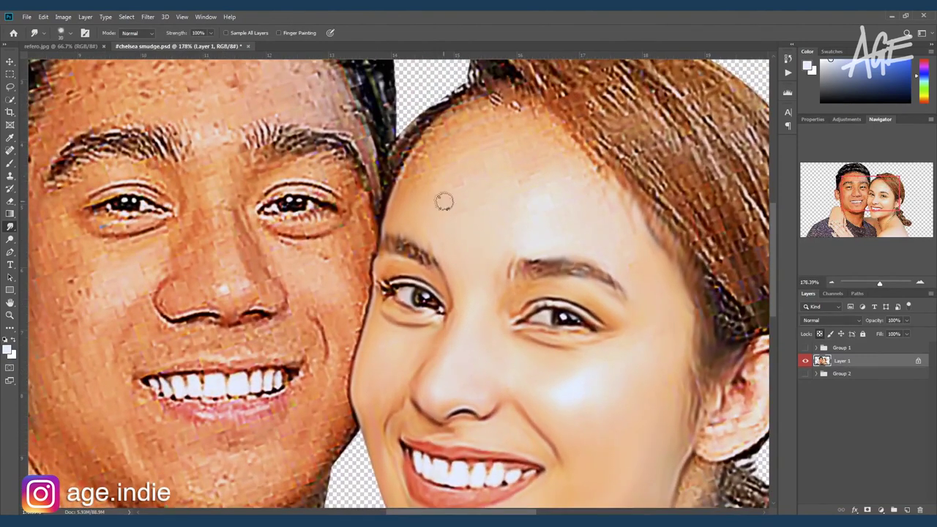
{"action": "mouse_move", "coordinate": [452, 120]}
{"action": "left_mouse_down"}
{"action": "mouse_move", "coordinate": [422, 146]}
{"action": "mouse_move", "coordinate": [497, 99]}
{"action": "mouse_move", "coordinate": [515, 117]}
{"action": "mouse_move", "coordinate": [466, 150]}
{"action": "mouse_move", "coordinate": [468, 188]}
{"action": "mouse_move", "coordinate": [498, 105]}
{"action": "mouse_move", "coordinate": [495, 154]}
{"action": "mouse_move", "coordinate": [538, 197]}
{"action": "mouse_move", "coordinate": [590, 182]}
{"action": "mouse_move", "coordinate": [552, 158]}
{"action": "mouse_move", "coordinate": [538, 108]}
{"action": "mouse_move", "coordinate": [598, 180]}
{"action": "mouse_move", "coordinate": [563, 110]}
{"action": "mouse_move", "coordinate": [581, 138]}
{"action": "left_mouse_up"}
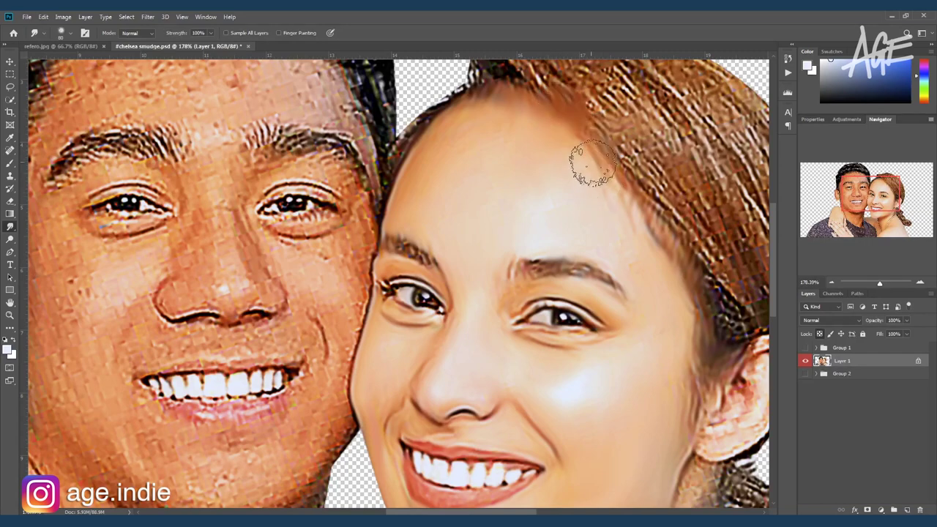
{"action": "scroll", "coordinate": [629, 337], "scroll_direction": "down", "scroll_amount": 3}
{"action": "scroll", "coordinate": [586, 292], "scroll_direction": "up", "scroll_amount": 2}
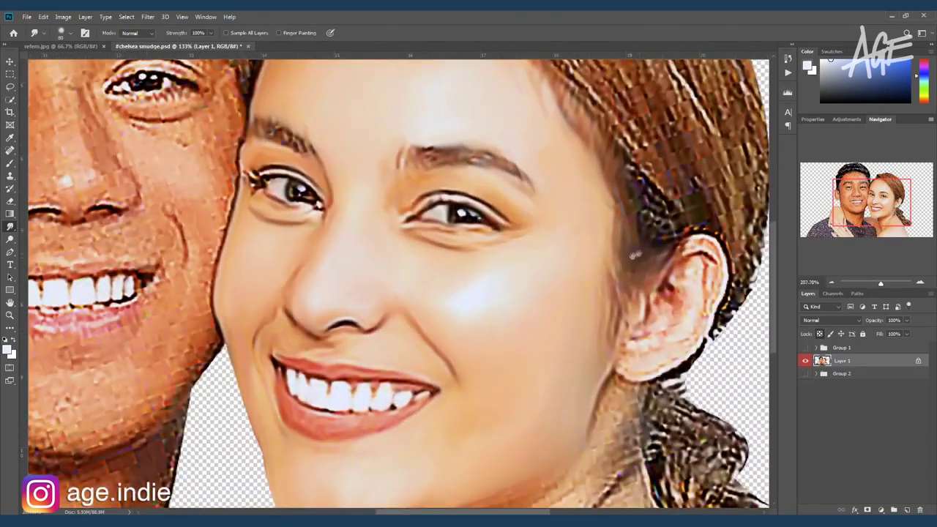
{"action": "scroll", "coordinate": [586, 278], "scroll_direction": "up", "scroll_amount": 1}
{"action": "mouse_move", "coordinate": [585, 228]}
{"action": "left_mouse_down"}
{"action": "mouse_move", "coordinate": [614, 223]}
{"action": "mouse_move", "coordinate": [617, 279]}
{"action": "mouse_move", "coordinate": [529, 349]}
{"action": "mouse_move", "coordinate": [567, 346]}
{"action": "mouse_move", "coordinate": [562, 319]}
{"action": "mouse_move", "coordinate": [550, 330]}
{"action": "mouse_move", "coordinate": [599, 277]}
{"action": "mouse_move", "coordinate": [594, 253]}
{"action": "mouse_move", "coordinate": [611, 233]}
{"action": "mouse_move", "coordinate": [602, 286]}
{"action": "mouse_move", "coordinate": [575, 268]}
{"action": "mouse_move", "coordinate": [570, 295]}
{"action": "mouse_move", "coordinate": [552, 311]}
{"action": "mouse_move", "coordinate": [559, 297]}
{"action": "mouse_move", "coordinate": [543, 291]}
{"action": "mouse_move", "coordinate": [532, 313]}
{"action": "left_mouse_up"}
Smudge the inner ear, skin by the ear, under the chin, and the neck and shoulder streaks.
{"action": "left_click_drag", "start_coordinate": [531, 313], "coordinate": [590, 305]}
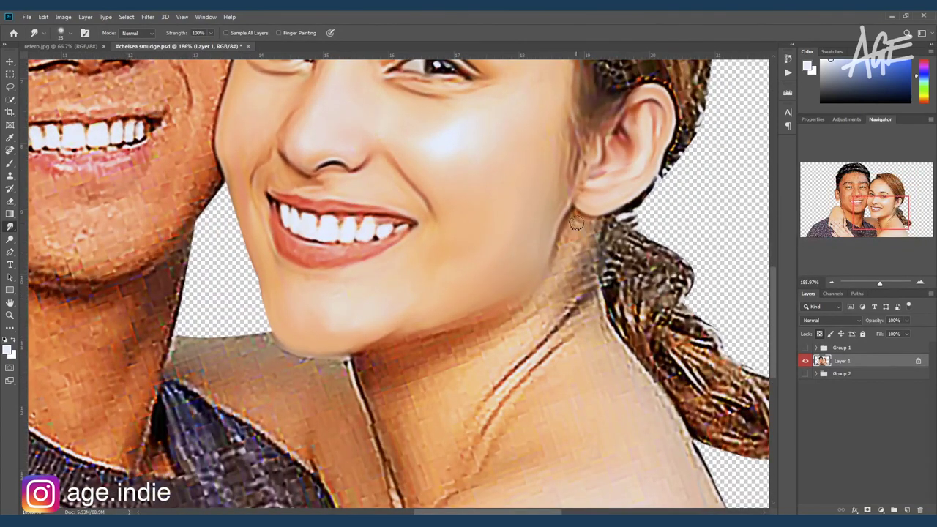
{"action": "mouse_move", "coordinate": [587, 231]}
{"action": "left_mouse_down"}
{"action": "mouse_move", "coordinate": [574, 252]}
{"action": "mouse_move", "coordinate": [581, 256]}
{"action": "left_mouse_up"}
{"action": "mouse_move", "coordinate": [363, 363]}
{"action": "left_mouse_down"}
{"action": "mouse_move", "coordinate": [380, 410]}
{"action": "mouse_move", "coordinate": [419, 341]}
{"action": "mouse_move", "coordinate": [479, 329]}
{"action": "mouse_move", "coordinate": [548, 286]}
{"action": "mouse_move", "coordinate": [379, 407]}
{"action": "mouse_move", "coordinate": [384, 446]}
{"action": "mouse_move", "coordinate": [406, 483]}
{"action": "mouse_move", "coordinate": [413, 406]}
{"action": "mouse_move", "coordinate": [432, 454]}
{"action": "mouse_move", "coordinate": [429, 380]}
{"action": "mouse_move", "coordinate": [461, 402]}
{"action": "mouse_move", "coordinate": [518, 355]}
{"action": "mouse_move", "coordinate": [578, 279]}
{"action": "mouse_move", "coordinate": [585, 242]}
{"action": "mouse_move", "coordinate": [567, 300]}
{"action": "mouse_move", "coordinate": [579, 308]}
{"action": "mouse_move", "coordinate": [477, 407]}
{"action": "mouse_move", "coordinate": [486, 371]}
{"action": "mouse_move", "coordinate": [569, 324]}
{"action": "mouse_move", "coordinate": [488, 456]}
{"action": "mouse_move", "coordinate": [446, 473]}
{"action": "mouse_move", "coordinate": [506, 388]}
{"action": "mouse_move", "coordinate": [558, 368]}
{"action": "mouse_move", "coordinate": [597, 295]}
{"action": "mouse_move", "coordinate": [613, 344]}
{"action": "mouse_move", "coordinate": [633, 366]}
{"action": "mouse_move", "coordinate": [547, 391]}
{"action": "mouse_move", "coordinate": [634, 390]}
{"action": "mouse_move", "coordinate": [664, 424]}
{"action": "left_mouse_up"}
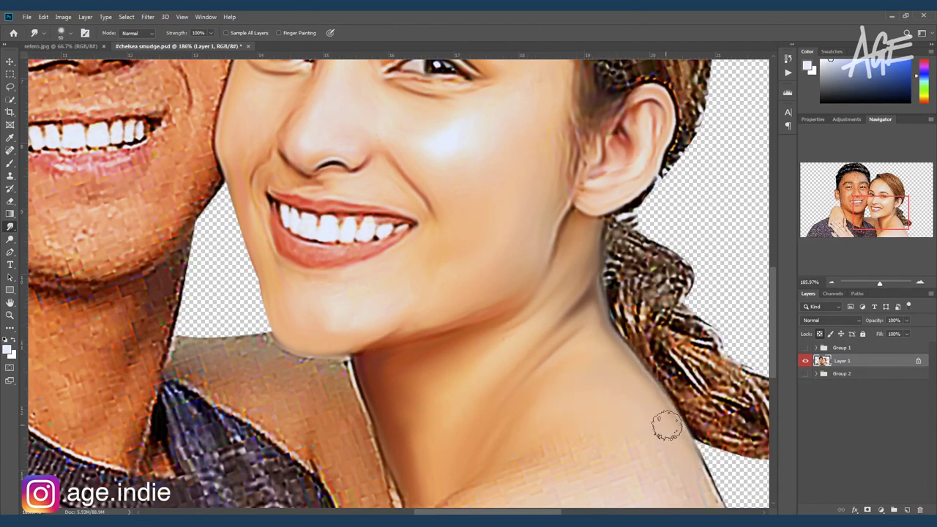
{"action": "scroll", "coordinate": [664, 423], "scroll_direction": "down", "scroll_amount": 2}
{"action": "scroll", "coordinate": [648, 412], "scroll_direction": "down", "scroll_amount": 2}
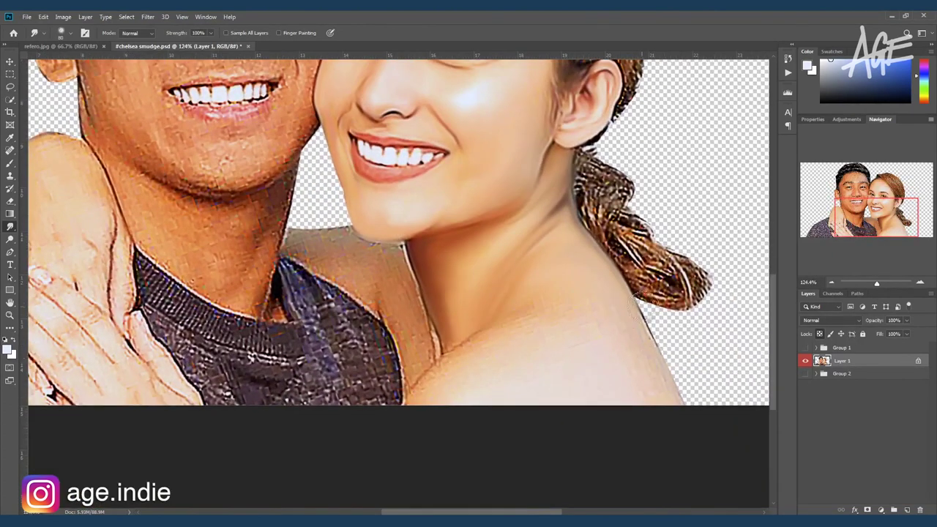
{"action": "left_click_drag", "start_coordinate": [554, 303], "coordinate": [454, 365]}
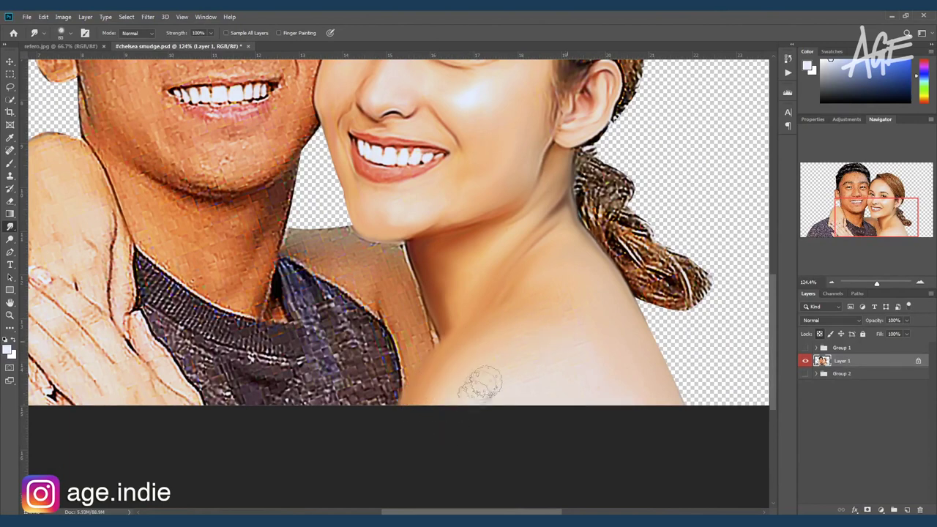
Smooth the skin along the man's collar and the woman's neck edge.
{"action": "scroll", "coordinate": [468, 307], "scroll_direction": "up", "scroll_amount": 2}
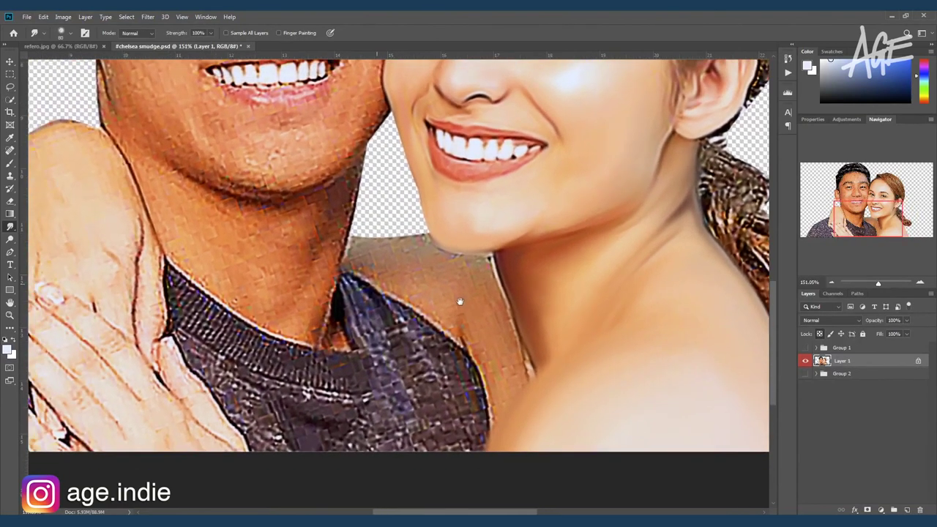
{"action": "left_click_drag", "start_coordinate": [356, 253], "coordinate": [384, 248]}
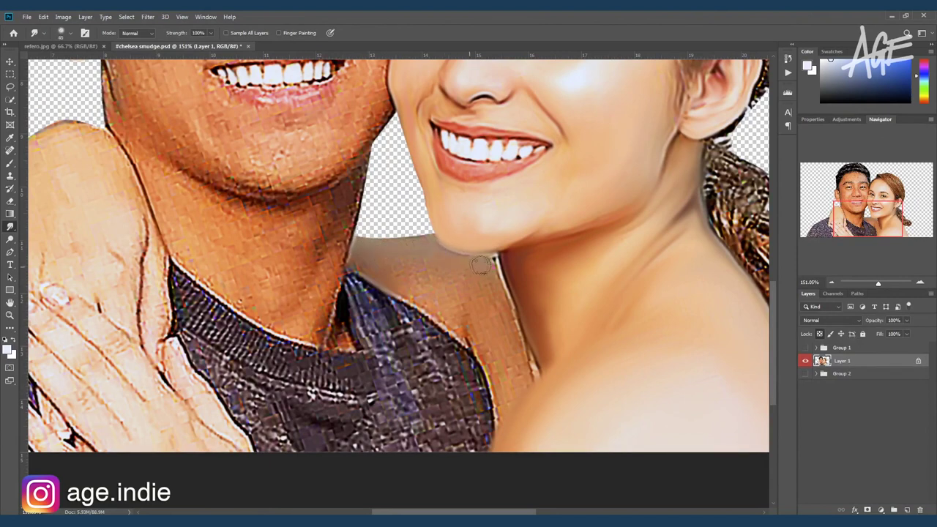
{"action": "left_click_drag", "start_coordinate": [504, 287], "coordinate": [526, 379]}
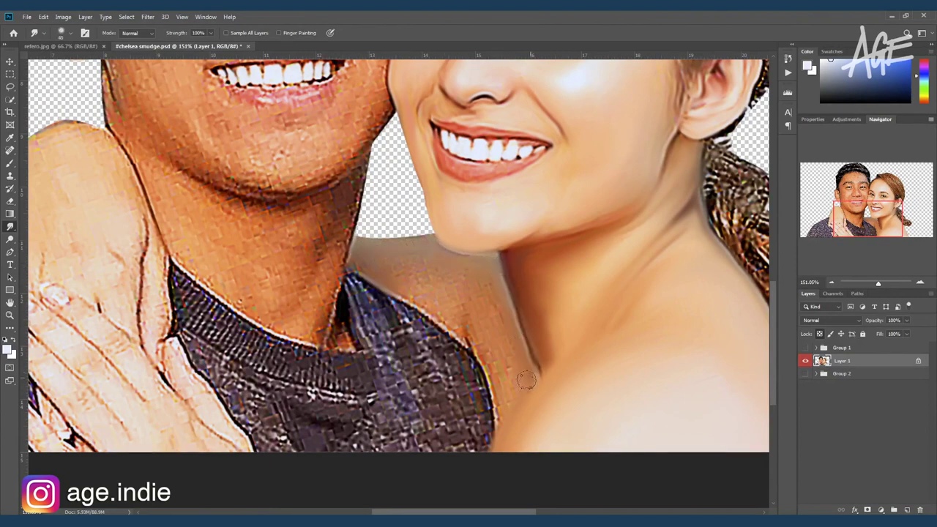
{"action": "left_click_drag", "start_coordinate": [489, 350], "coordinate": [499, 417]}
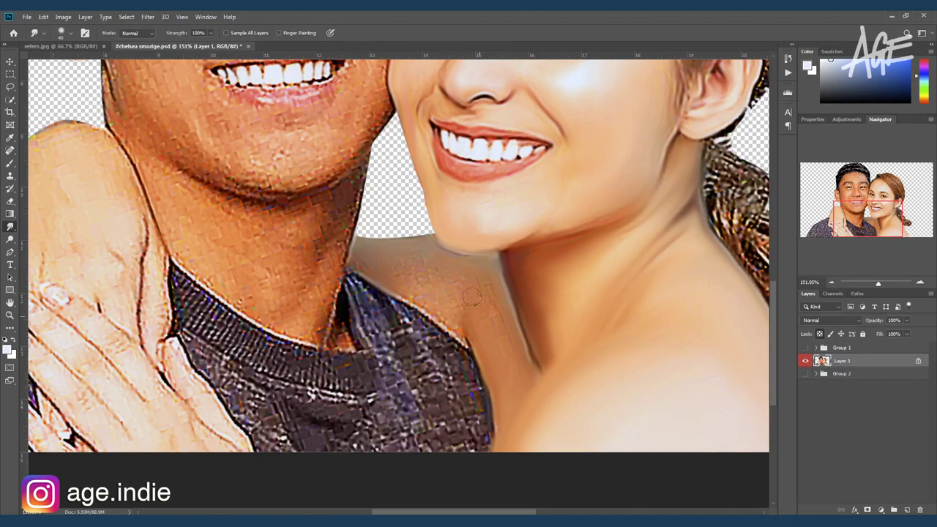
{"action": "left_click_drag", "start_coordinate": [458, 322], "coordinate": [380, 275]}
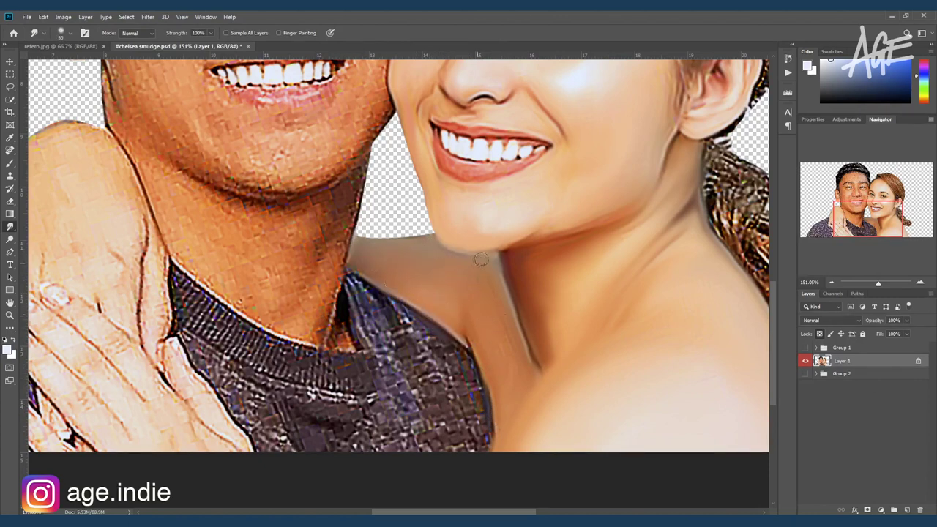
{"action": "scroll", "coordinate": [525, 357], "scroll_direction": "down", "scroll_amount": 3}
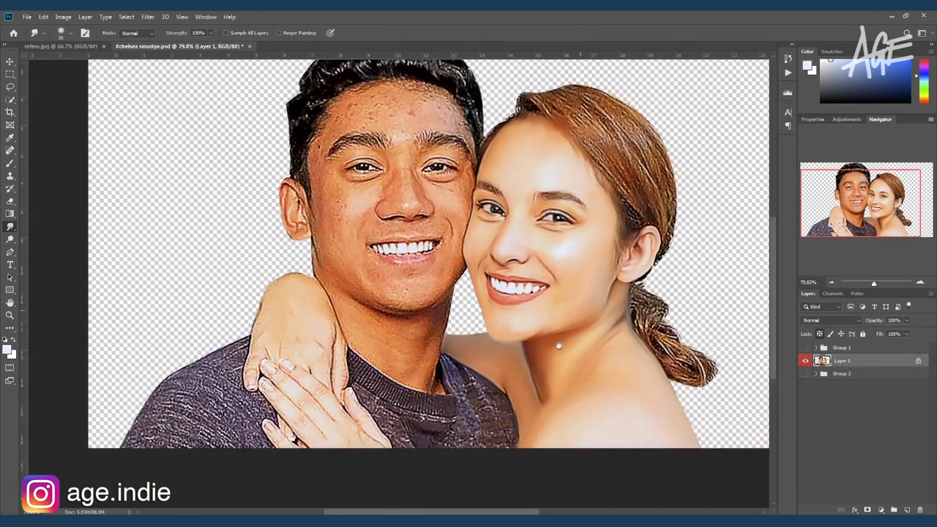
{"action": "scroll", "coordinate": [431, 253], "scroll_direction": "up", "scroll_amount": 1}
{"action": "scroll", "coordinate": [432, 253], "scroll_direction": "up", "scroll_amount": 2}
{"action": "scroll", "coordinate": [432, 253], "scroll_direction": "up", "scroll_amount": 1}
Smudge the man's nose spot and bridge, lip corner, upper lip and skin above it.
{"action": "scroll", "coordinate": [468, 285], "scroll_direction": "up", "scroll_amount": 1}
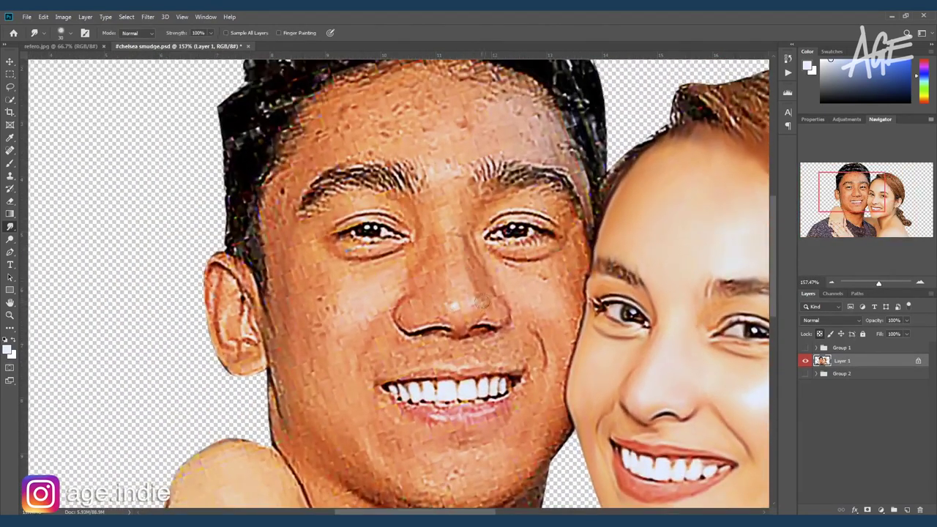
{"action": "left_click_drag", "start_coordinate": [475, 308], "coordinate": [461, 299]}
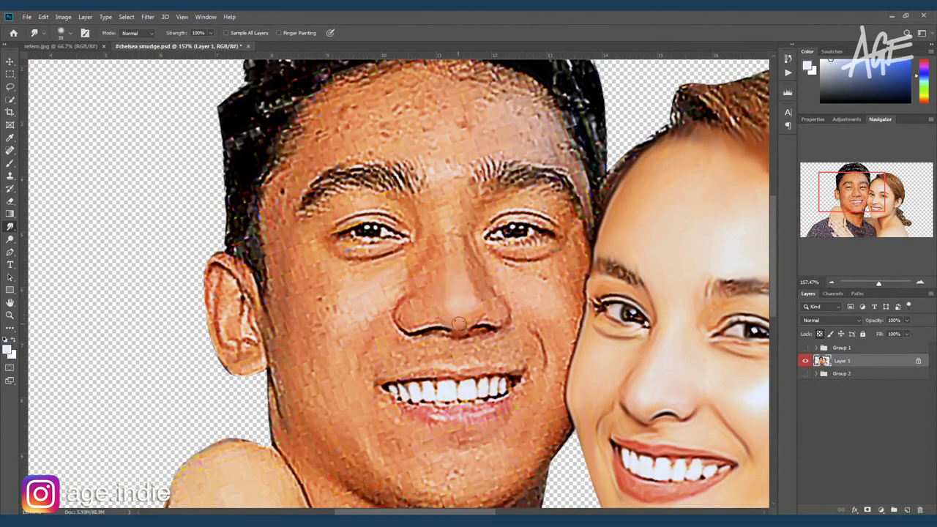
{"action": "left_click_drag", "start_coordinate": [465, 258], "coordinate": [453, 216]}
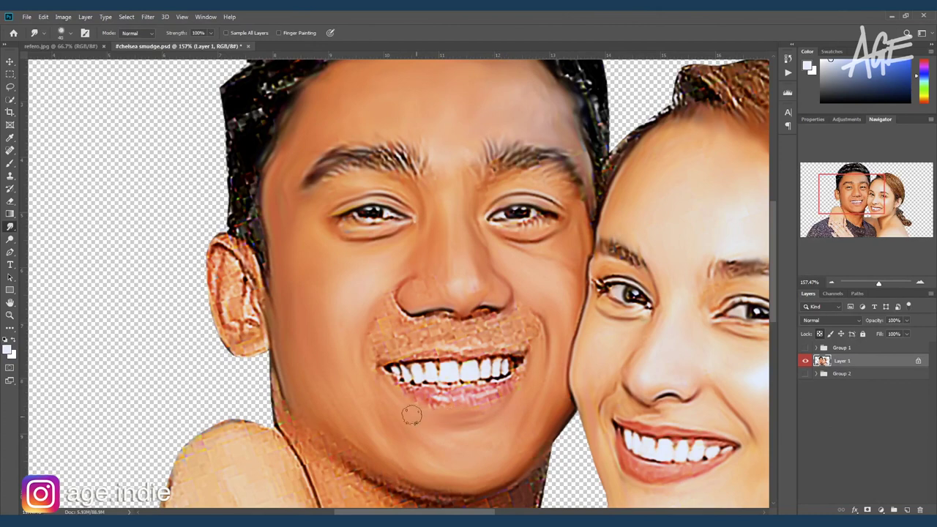
{"action": "left_click_drag", "start_coordinate": [380, 371], "coordinate": [387, 377]}
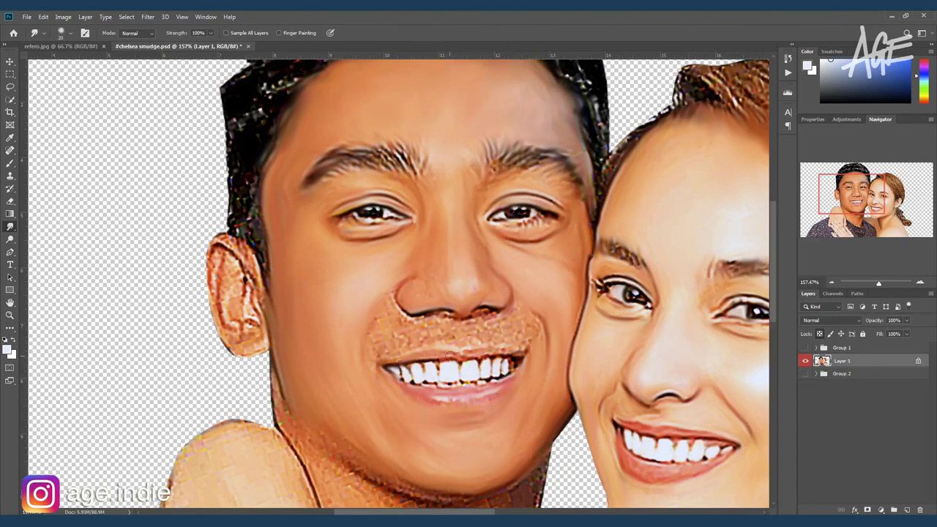
{"action": "left_click_drag", "start_coordinate": [466, 351], "coordinate": [520, 349]}
{"action": "mouse_move", "coordinate": [427, 340]}
{"action": "left_mouse_down"}
{"action": "mouse_move", "coordinate": [393, 344]}
{"action": "mouse_move", "coordinate": [397, 301]}
{"action": "mouse_move", "coordinate": [405, 314]}
{"action": "mouse_move", "coordinate": [393, 291]}
{"action": "left_mouse_up"}
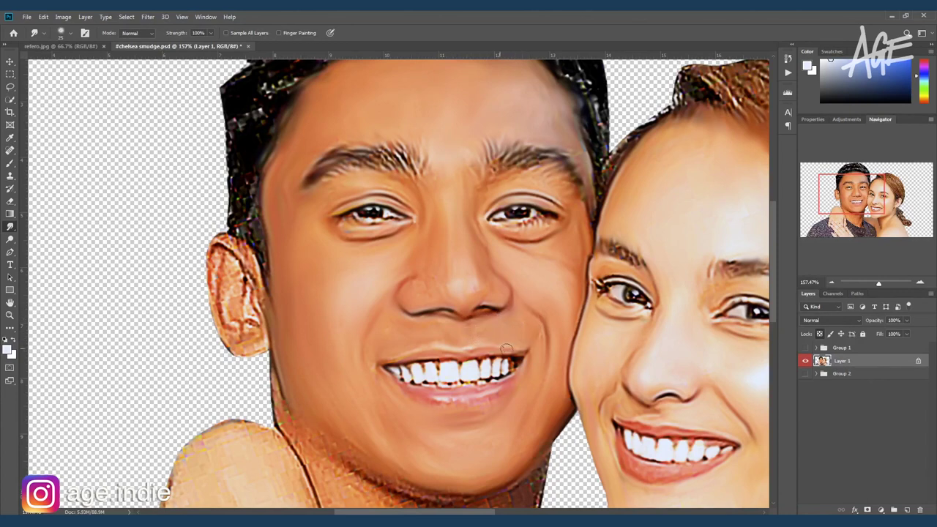
Smudge the man's ear outline, inner ear detail and earlobe into soft painted strokes.
{"action": "scroll", "coordinate": [525, 258], "scroll_direction": "down", "scroll_amount": 5}
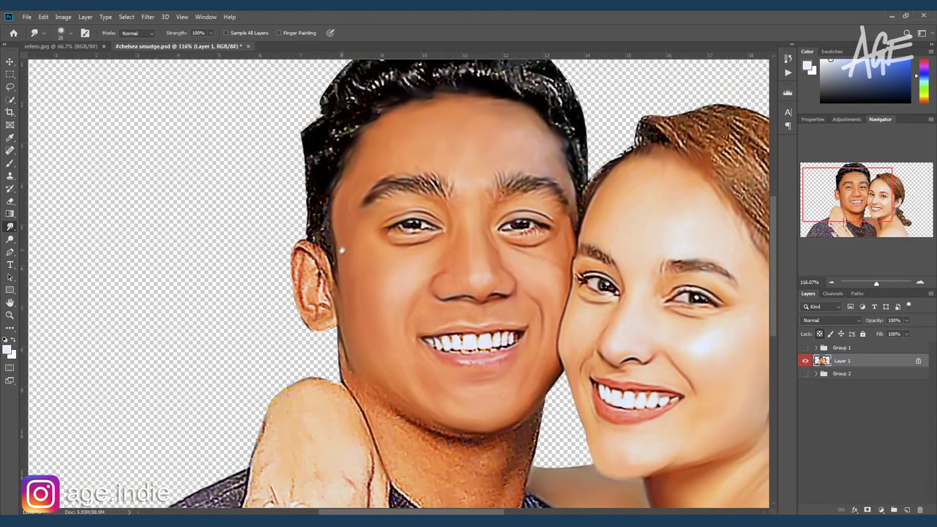
{"action": "scroll", "coordinate": [366, 263], "scroll_direction": "up", "scroll_amount": 3}
{"action": "scroll", "coordinate": [365, 263], "scroll_direction": "up", "scroll_amount": 2}
{"action": "mouse_move", "coordinate": [344, 254]}
{"action": "left_mouse_down"}
{"action": "mouse_move", "coordinate": [322, 245]}
{"action": "mouse_move", "coordinate": [314, 260]}
{"action": "mouse_move", "coordinate": [339, 358]}
{"action": "mouse_move", "coordinate": [323, 326]}
{"action": "left_mouse_up"}
{"action": "mouse_move", "coordinate": [331, 271]}
{"action": "left_mouse_down"}
{"action": "mouse_move", "coordinate": [344, 283]}
{"action": "mouse_move", "coordinate": [335, 322]}
{"action": "mouse_move", "coordinate": [364, 293]}
{"action": "left_mouse_up"}
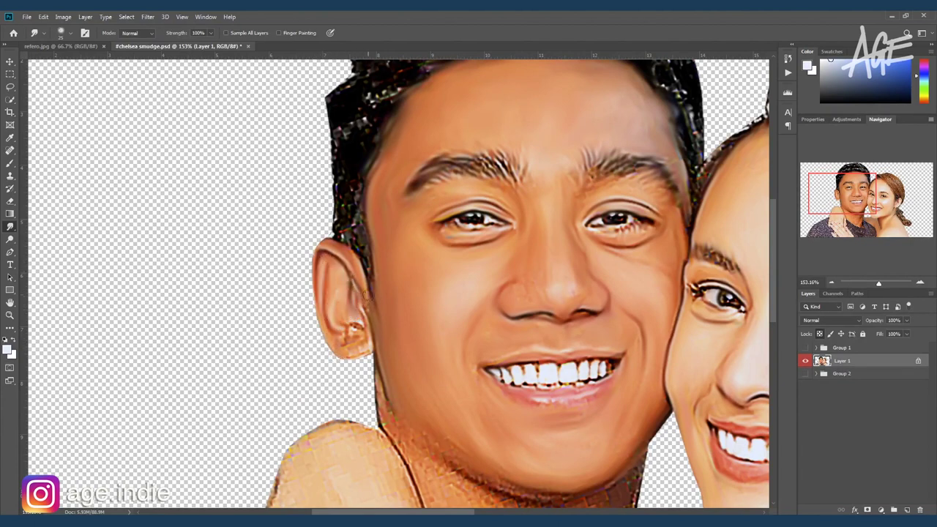
{"action": "left_click_drag", "start_coordinate": [361, 344], "coordinate": [329, 349]}
Smudge the man's jawline, neck edges and collar area smooth.
{"action": "left_click_drag", "start_coordinate": [379, 368], "coordinate": [389, 423]}
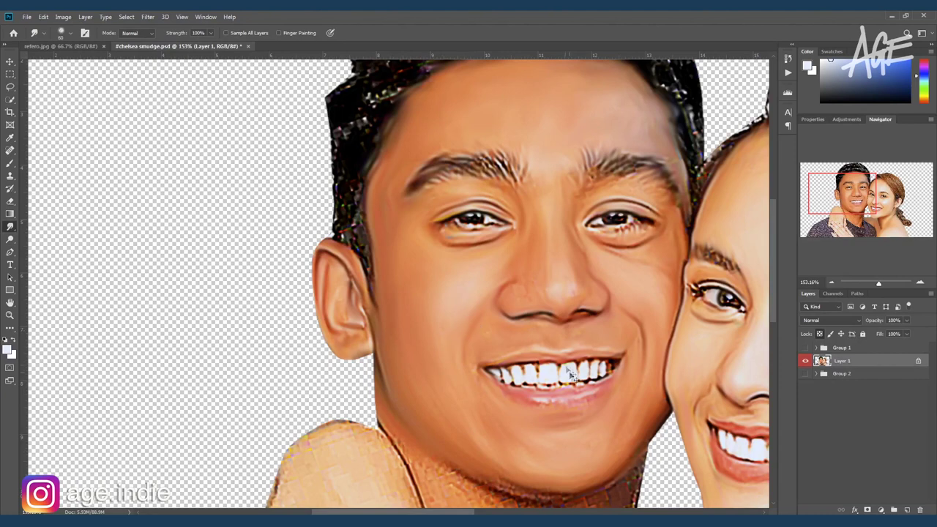
{"action": "scroll", "coordinate": [439, 366], "scroll_direction": "down", "scroll_amount": 3}
{"action": "mouse_move", "coordinate": [369, 357]}
{"action": "left_mouse_down"}
{"action": "mouse_move", "coordinate": [414, 370]}
{"action": "mouse_move", "coordinate": [470, 365]}
{"action": "mouse_move", "coordinate": [474, 428]}
{"action": "left_mouse_up"}
{"action": "left_click_drag", "start_coordinate": [439, 388], "coordinate": [498, 343]}
{"action": "mouse_move", "coordinate": [456, 476]}
{"action": "left_mouse_down"}
{"action": "mouse_move", "coordinate": [473, 468]}
{"action": "mouse_move", "coordinate": [441, 466]}
{"action": "left_mouse_up"}
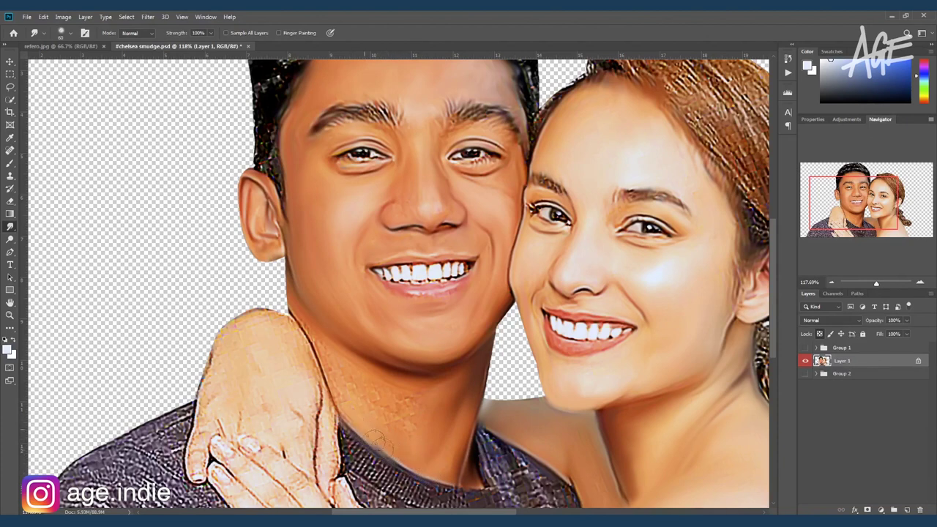
{"action": "mouse_move", "coordinate": [293, 312]}
{"action": "left_mouse_down"}
{"action": "mouse_move", "coordinate": [345, 393]}
{"action": "mouse_move", "coordinate": [370, 400]}
{"action": "left_mouse_up"}
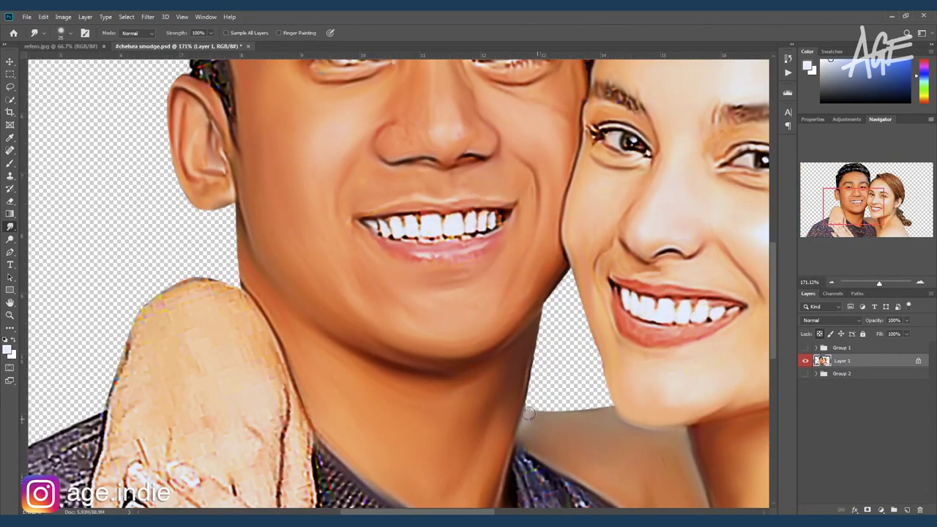
{"action": "left_click_drag", "start_coordinate": [528, 433], "coordinate": [544, 454]}
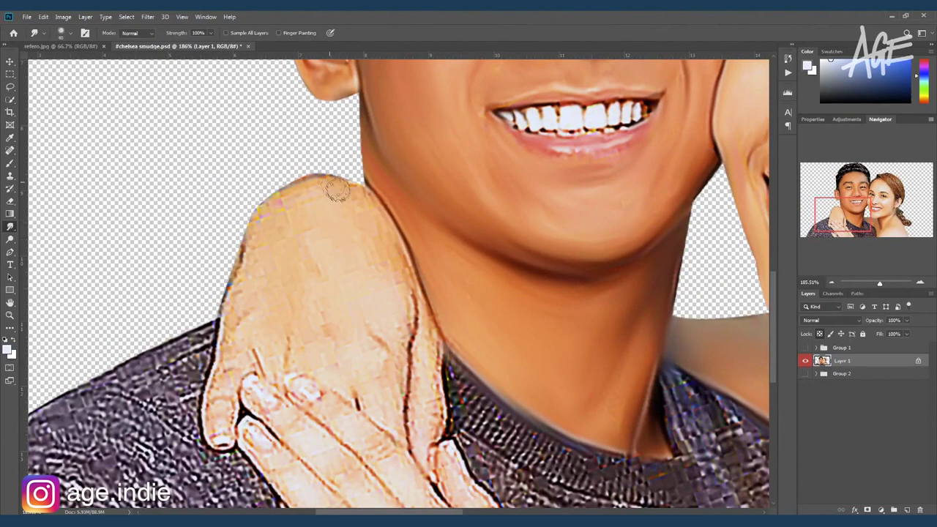
Smudge the hand edge, the shoulder's coloured fringe and the finger edge beside the man's neck.
{"action": "left_click_drag", "start_coordinate": [337, 189], "coordinate": [403, 325]}
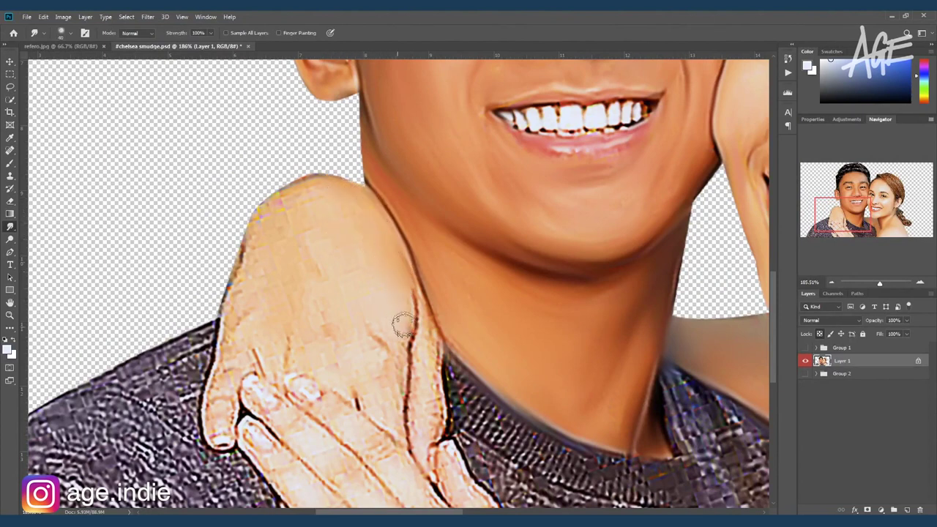
{"action": "mouse_move", "coordinate": [315, 188]}
{"action": "left_mouse_down"}
{"action": "mouse_move", "coordinate": [244, 291]}
{"action": "mouse_move", "coordinate": [264, 299]}
{"action": "mouse_move", "coordinate": [271, 230]}
{"action": "mouse_move", "coordinate": [307, 222]}
{"action": "mouse_move", "coordinate": [309, 311]}
{"action": "mouse_move", "coordinate": [401, 341]}
{"action": "mouse_move", "coordinate": [410, 312]}
{"action": "mouse_move", "coordinate": [398, 417]}
{"action": "mouse_move", "coordinate": [387, 423]}
{"action": "mouse_move", "coordinate": [376, 330]}
{"action": "mouse_move", "coordinate": [337, 319]}
{"action": "mouse_move", "coordinate": [347, 393]}
{"action": "mouse_move", "coordinate": [345, 373]}
{"action": "mouse_move", "coordinate": [274, 354]}
{"action": "mouse_move", "coordinate": [238, 263]}
{"action": "mouse_move", "coordinate": [256, 221]}
{"action": "mouse_move", "coordinate": [273, 343]}
{"action": "mouse_move", "coordinate": [228, 347]}
{"action": "left_mouse_up"}
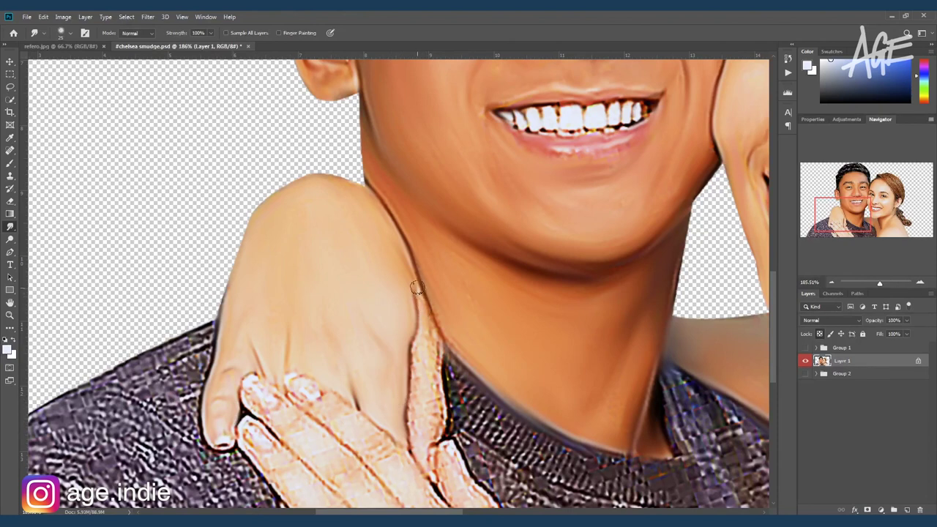
{"action": "mouse_move", "coordinate": [424, 326]}
{"action": "left_mouse_down"}
{"action": "mouse_move", "coordinate": [437, 417]}
{"action": "mouse_move", "coordinate": [417, 442]}
{"action": "mouse_move", "coordinate": [417, 366]}
{"action": "left_mouse_up"}
{"action": "mouse_move", "coordinate": [424, 330]}
{"action": "left_mouse_down"}
{"action": "mouse_move", "coordinate": [418, 403]}
{"action": "mouse_move", "coordinate": [418, 366]}
{"action": "left_mouse_up"}
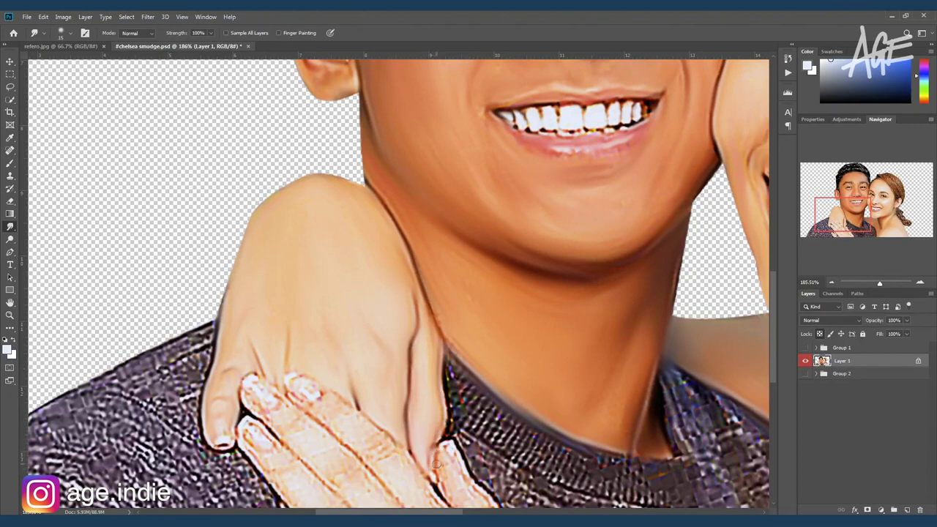
{"action": "scroll", "coordinate": [436, 463], "scroll_direction": "down", "scroll_amount": 4}
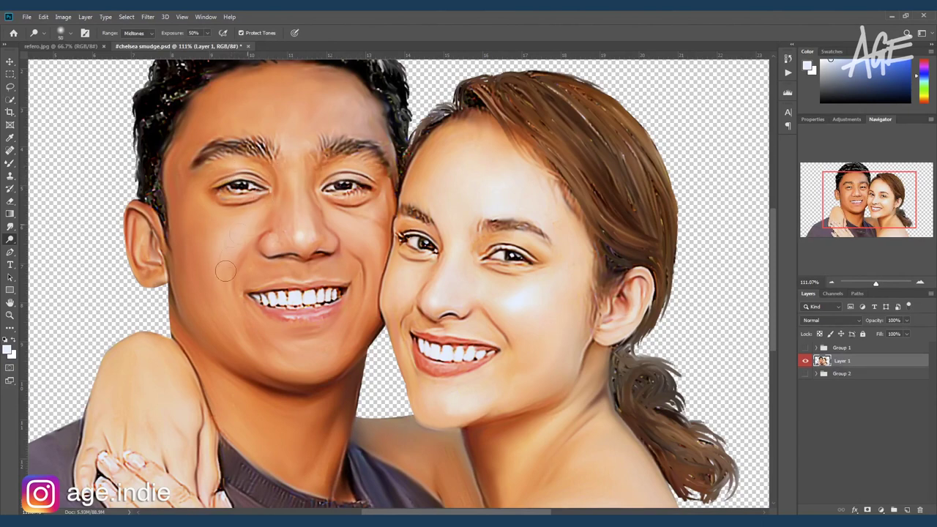
Dodge the man's cheek, chin and forehead lighter, then shrink the brush to about 50.
{"action": "left_click_drag", "start_coordinate": [220, 239], "coordinate": [219, 230]}
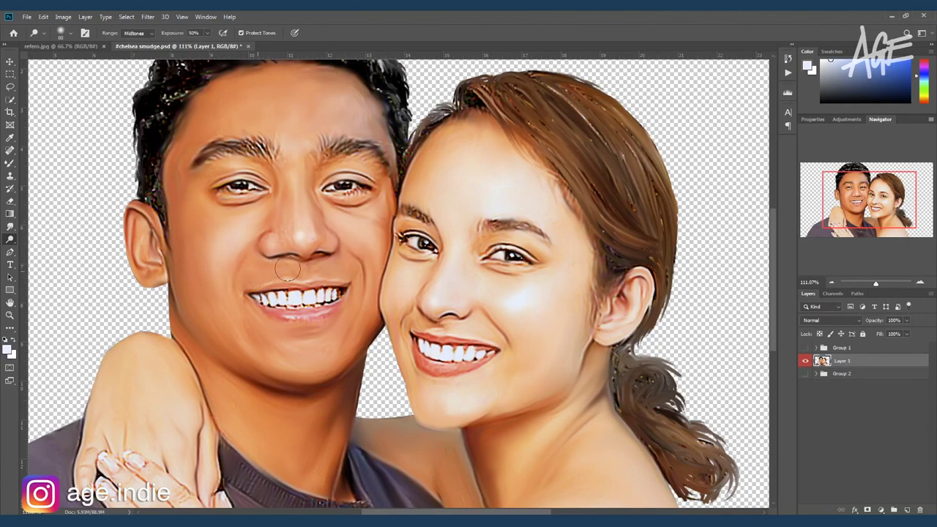
{"action": "left_click_drag", "start_coordinate": [204, 240], "coordinate": [243, 338]}
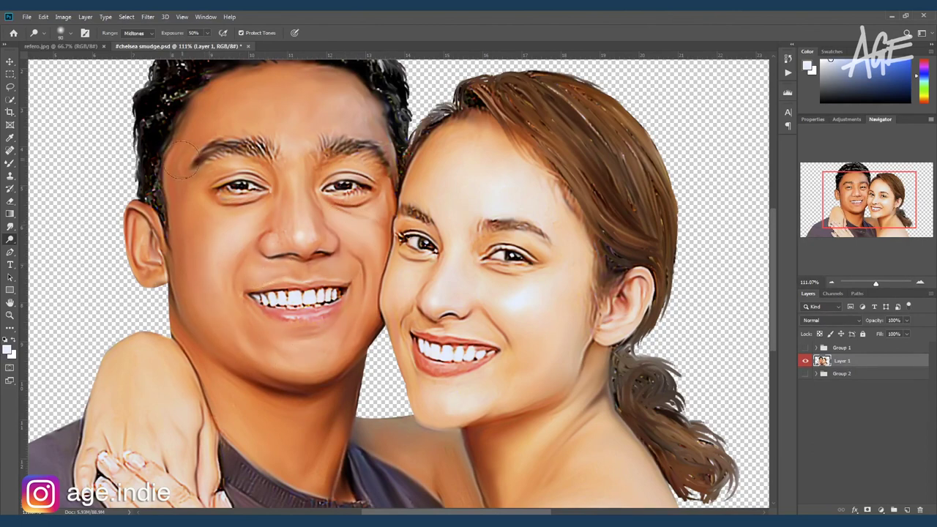
{"action": "left_click_drag", "start_coordinate": [219, 125], "coordinate": [326, 187]}
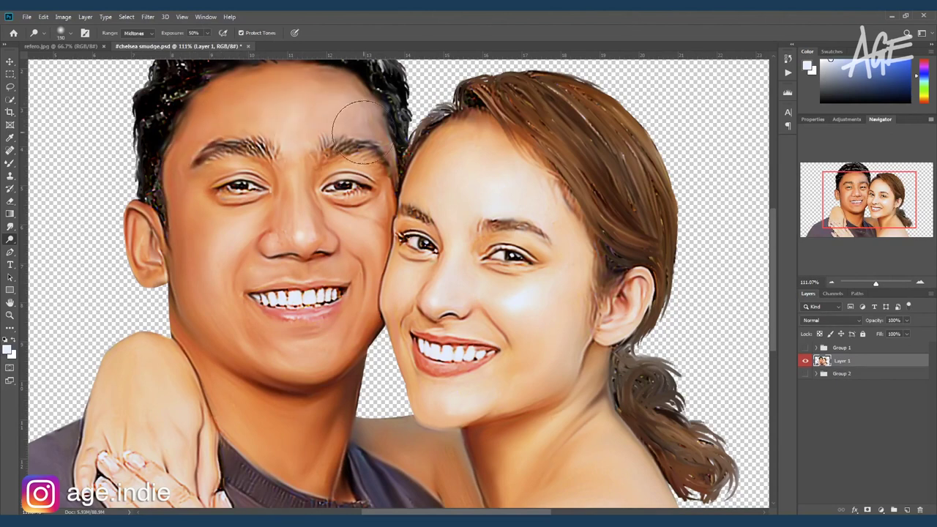
{"action": "key", "text": "bracketleft"}
{"action": "key", "text": "bracketleft"}
{"action": "key", "text": "bracketleft"}
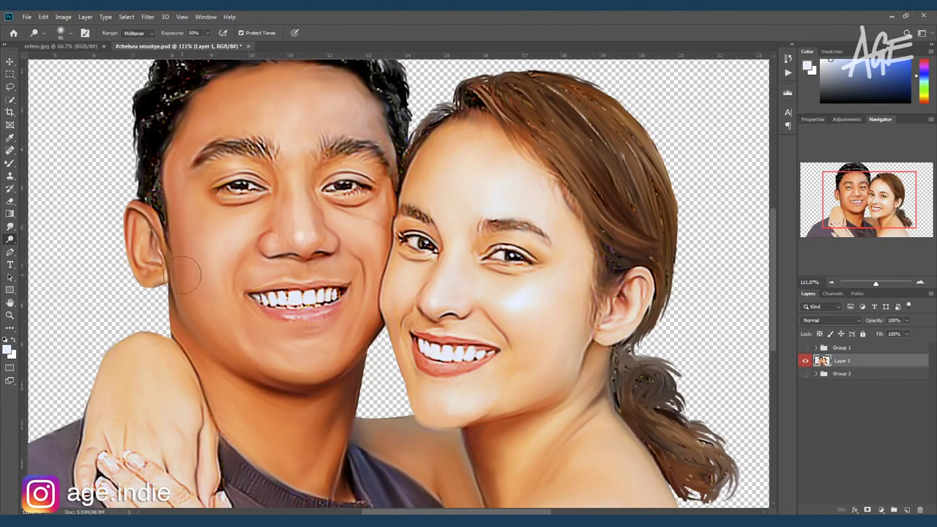
Brighten the man's jawline and neck shadow, toggle Dodge/Burn, and fit the image to the window.
{"action": "left_click_drag", "start_coordinate": [208, 357], "coordinate": [271, 408]}
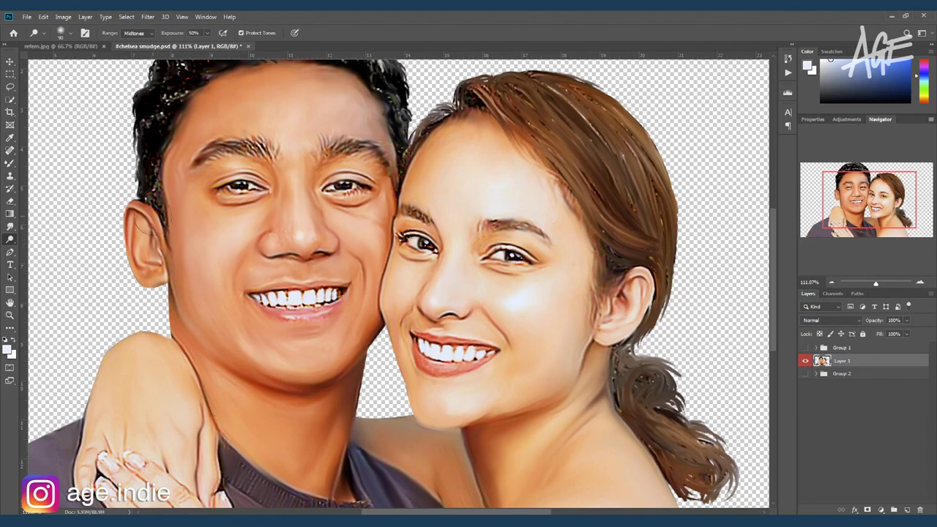
{"action": "key", "text": "shift+o"}
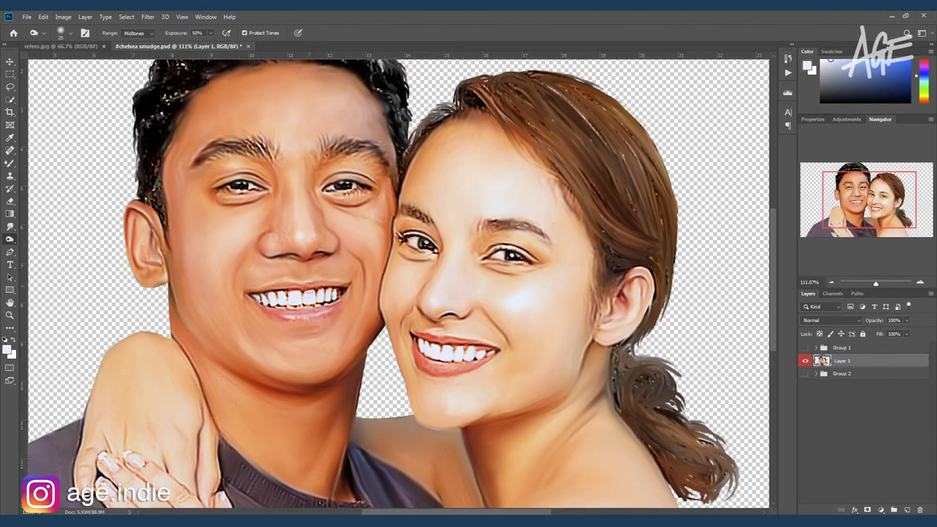
{"action": "key", "text": "shift+o"}
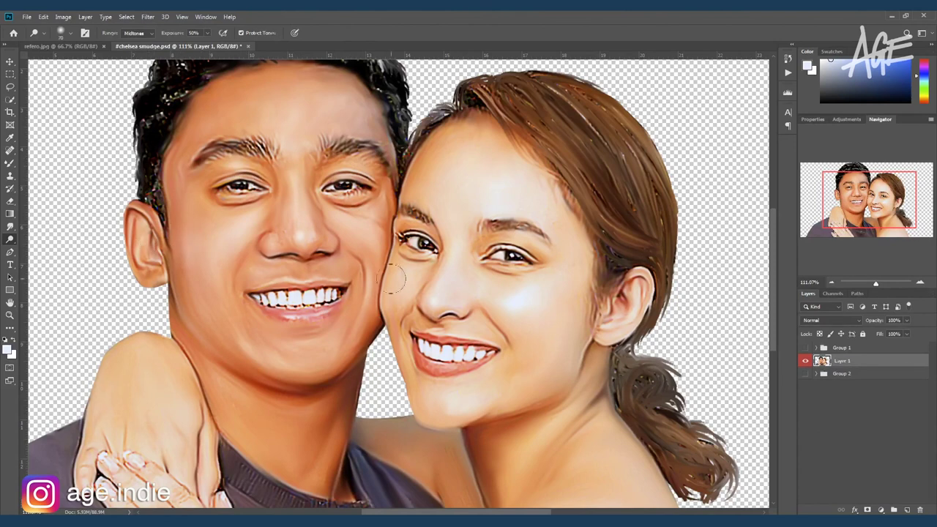
{"action": "key", "text": "ctrl+0"}
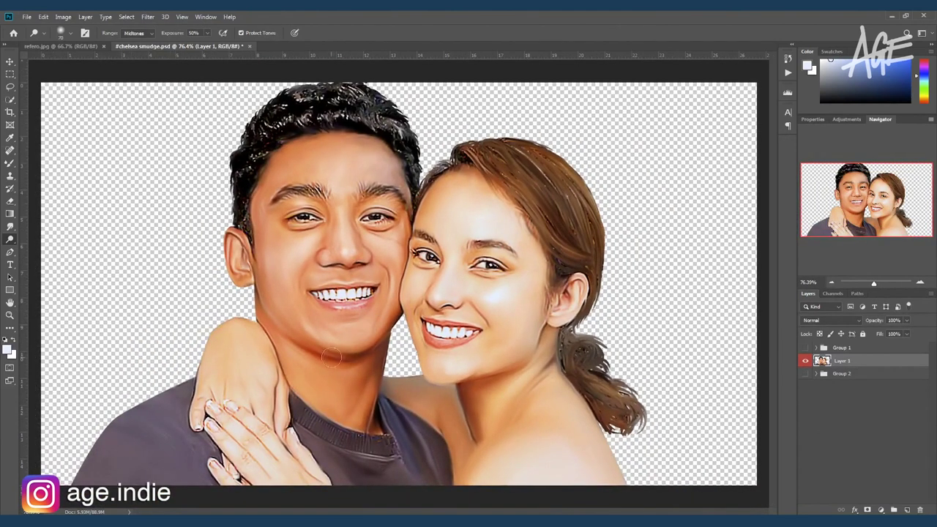
{"action": "key", "text": "shift+o"}
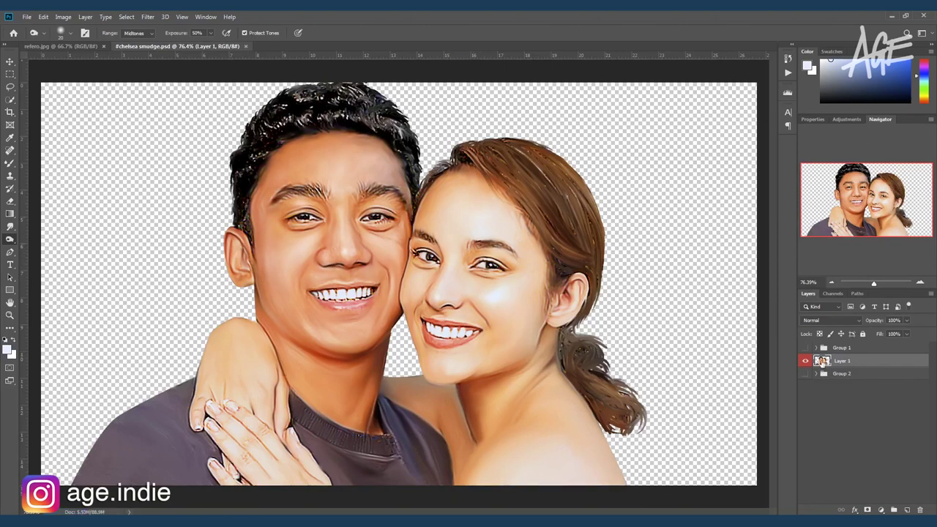
Apply a Curves adjustment raising the midtones to brighten the portrait.
{"action": "key", "text": "ctrl+m"}
{"action": "left_click_drag", "start_coordinate": [740, 304], "coordinate": [741, 305]}
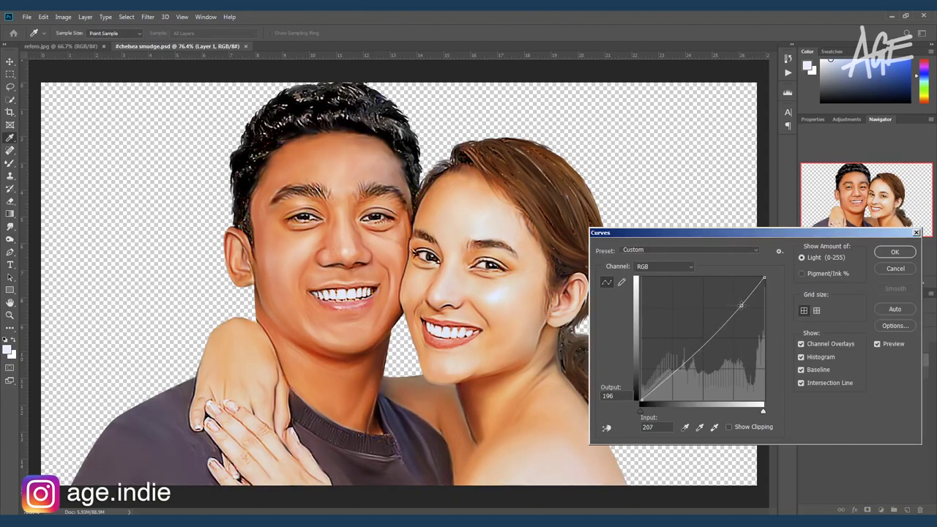
{"action": "left_click", "coordinate": [700, 350]}
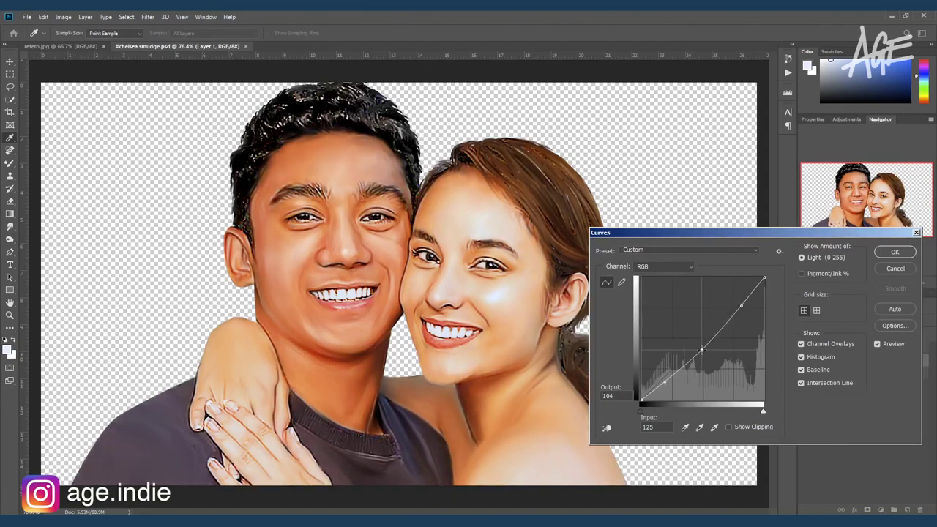
{"action": "left_click_drag", "start_coordinate": [741, 306], "coordinate": [741, 303]}
{"action": "left_click_drag", "start_coordinate": [701, 350], "coordinate": [704, 341]}
{"action": "left_click", "coordinate": [894, 252]}
Apply Levels with inputs 13, 1.09 and 243 for more contrast.
{"action": "key", "text": "ctrl+l"}
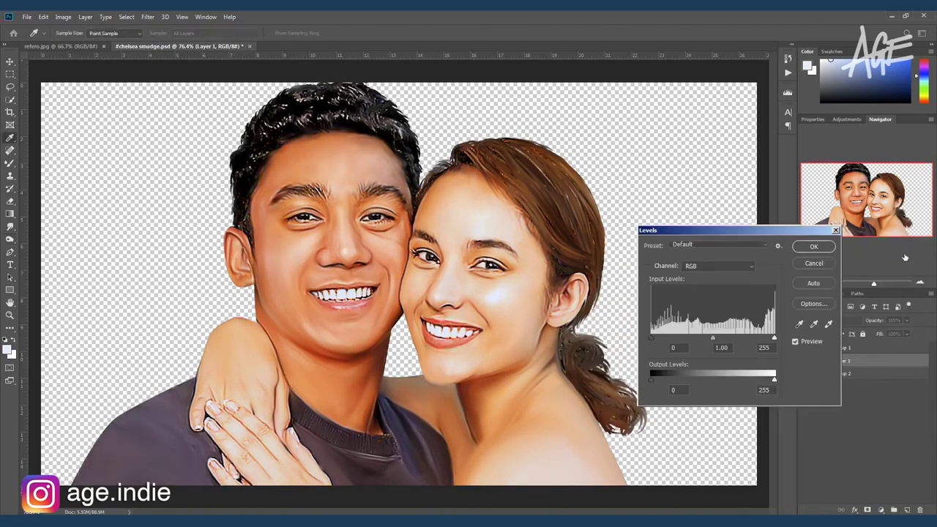
{"action": "left_click_drag", "start_coordinate": [774, 337], "coordinate": [768, 339]}
{"action": "mouse_move", "coordinate": [709, 337]}
{"action": "left_mouse_down"}
{"action": "mouse_move", "coordinate": [656, 341]}
{"action": "mouse_move", "coordinate": [710, 341]}
{"action": "left_mouse_up"}
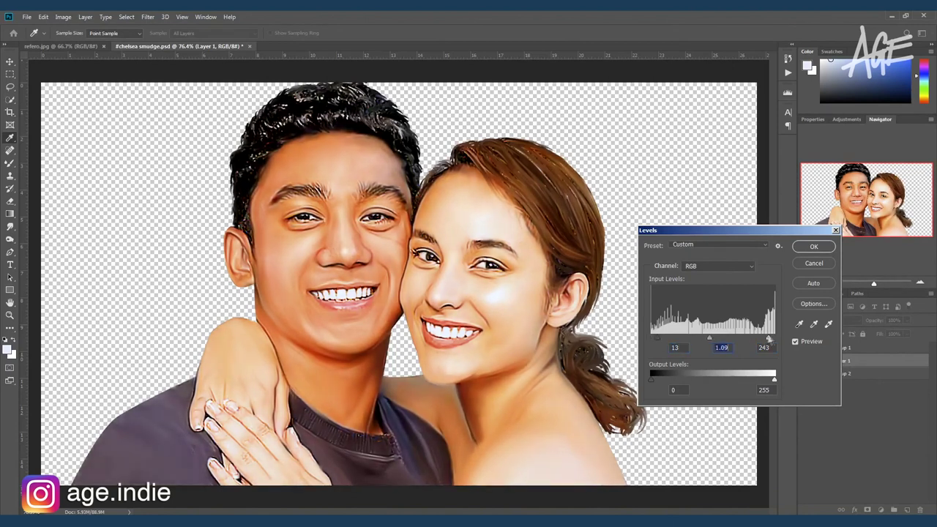
{"action": "left_click", "coordinate": [813, 247]}
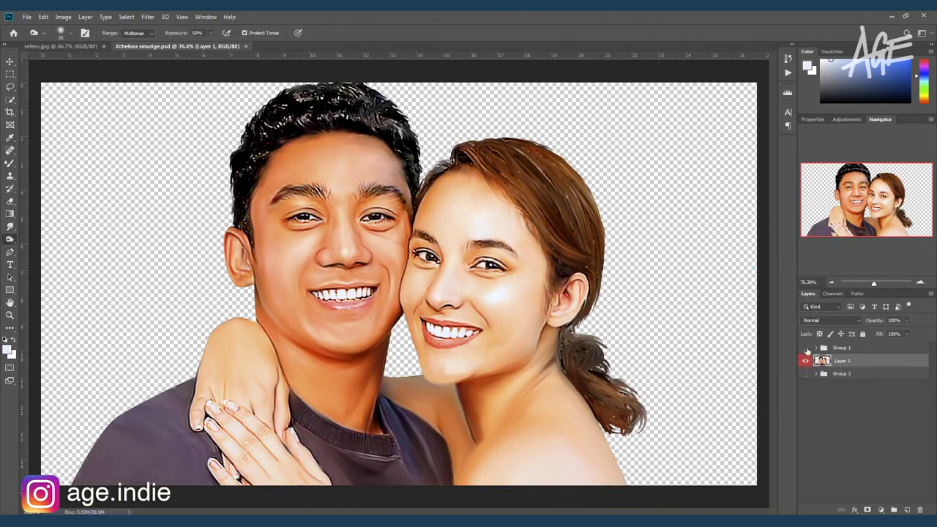
{"action": "left_click_drag", "start_coordinate": [805, 349], "coordinate": [804, 374]}
Add a new empty layer below the portrait and set up an enlarged brush for the glow.
{"action": "key", "text": "ctrl+minus"}
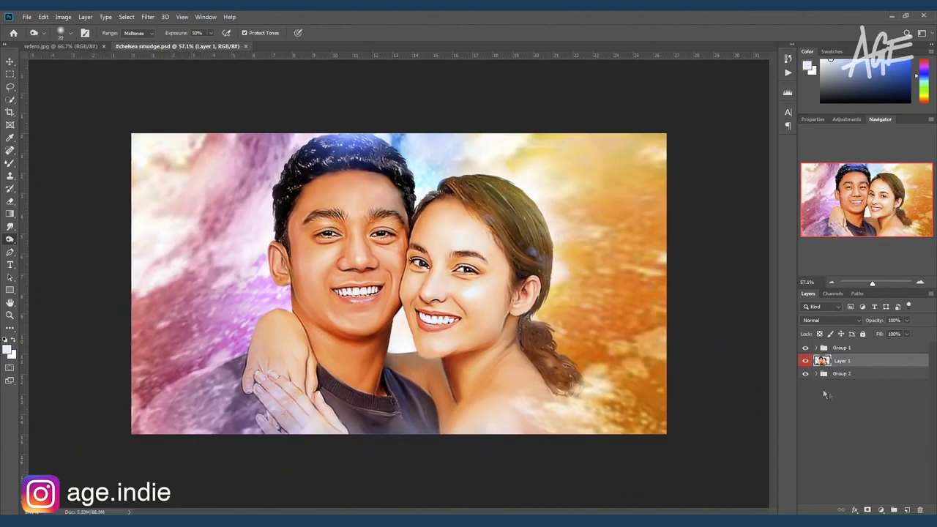
{"action": "left_click", "coordinate": [907, 509], "text": "ctrl"}
{"action": "key", "text": "b"}
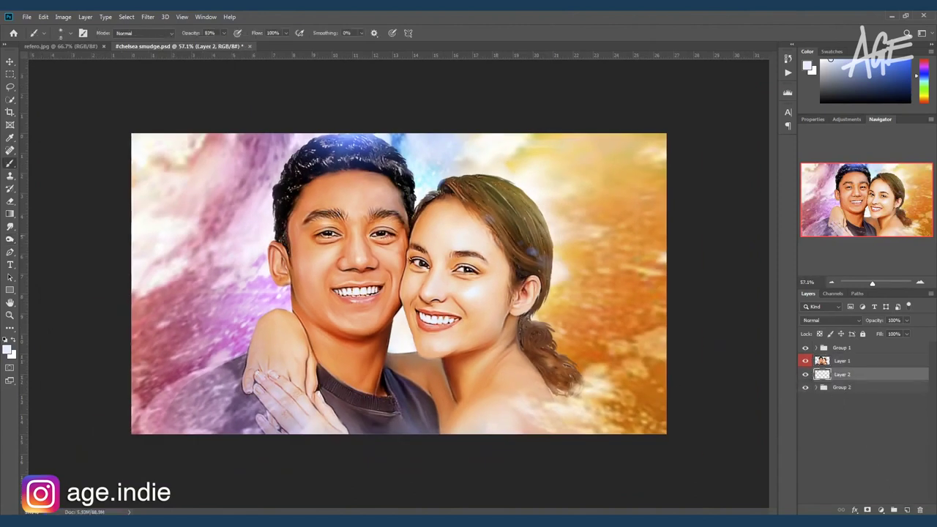
{"action": "key", "text": "bracketright"}
{"action": "key", "text": "bracketright"}
{"action": "key", "text": "bracketright"}
{"action": "key", "text": "bracketright"}
{"action": "key", "text": "bracketright"}
{"action": "key", "text": "bracketright"}
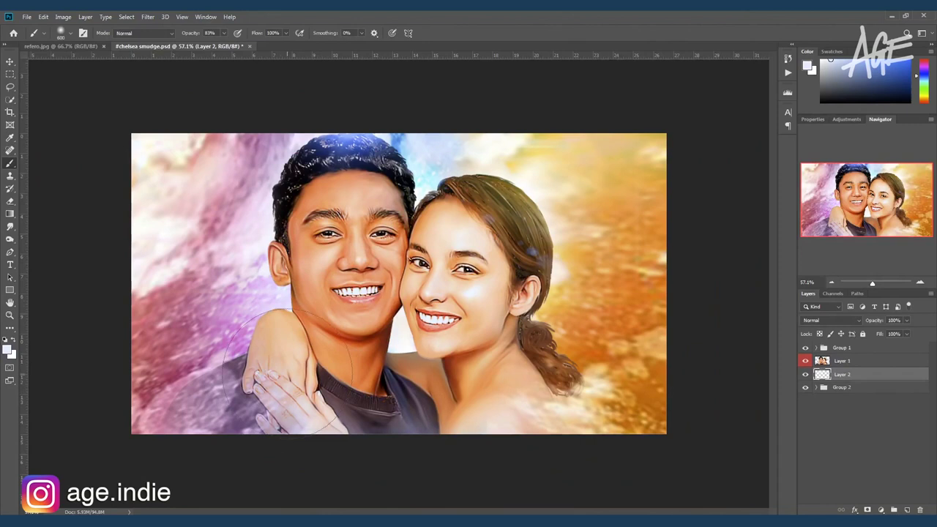
{"action": "key", "text": "bracketright"}
{"action": "key", "text": "bracketright"}
{"action": "key", "text": "bracketright"}
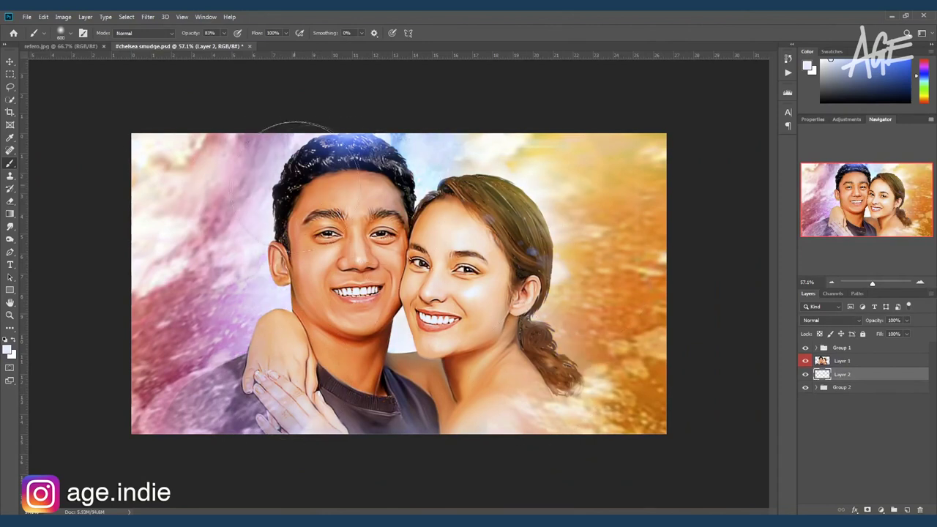
Lighten the bg layer with Hue/Saturation Lightness +32.
{"action": "left_click", "coordinate": [842, 386]}
{"action": "left_click", "coordinate": [817, 386]}
{"action": "left_click", "coordinate": [842, 429]}
{"action": "key", "text": "ctrl+u"}
{"action": "mouse_move", "coordinate": [784, 418]}
{"action": "left_mouse_down"}
{"action": "mouse_move", "coordinate": [799, 419]}
{"action": "mouse_move", "coordinate": [790, 441]}
{"action": "left_mouse_up"}
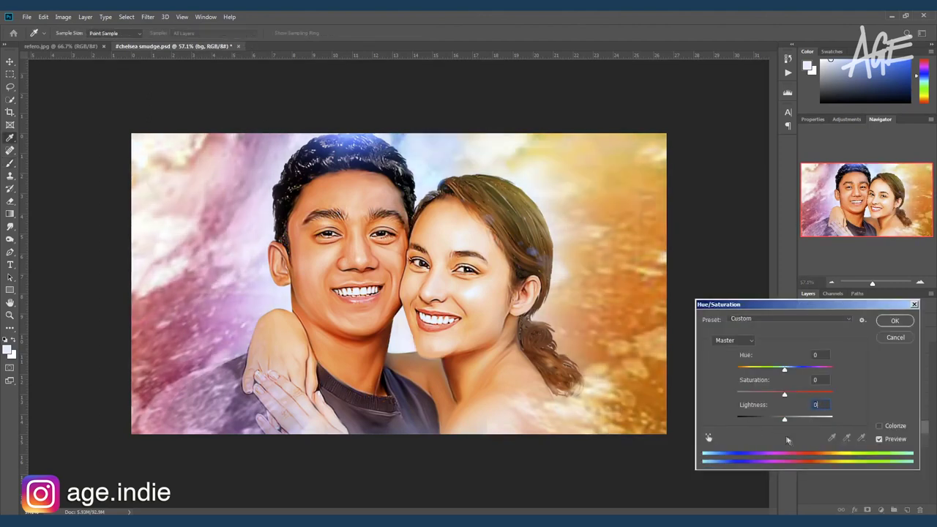
Confirm the background lightness, then slightly darken Layer 1's midtones with Curves.
{"action": "key", "text": "Return"}
{"action": "key", "text": "b"}
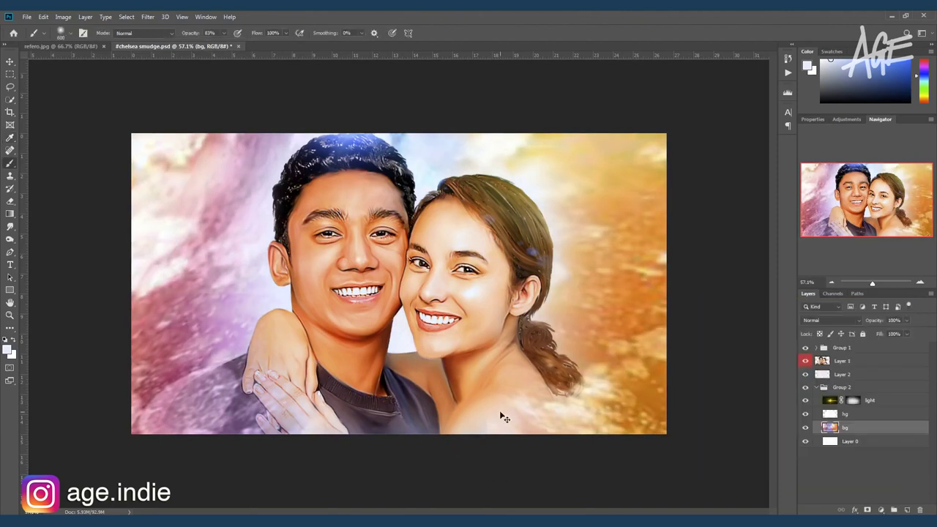
{"action": "scroll", "coordinate": [502, 414], "scroll_direction": "down", "scroll_amount": 2}
{"action": "left_click", "coordinate": [823, 362]}
{"action": "key", "text": "ctrl+m"}
{"action": "left_click_drag", "start_coordinate": [742, 303], "coordinate": [734, 310]}
{"action": "left_click_drag", "start_coordinate": [673, 370], "coordinate": [674, 374]}
{"action": "left_click_drag", "start_coordinate": [703, 340], "coordinate": [704, 348]}
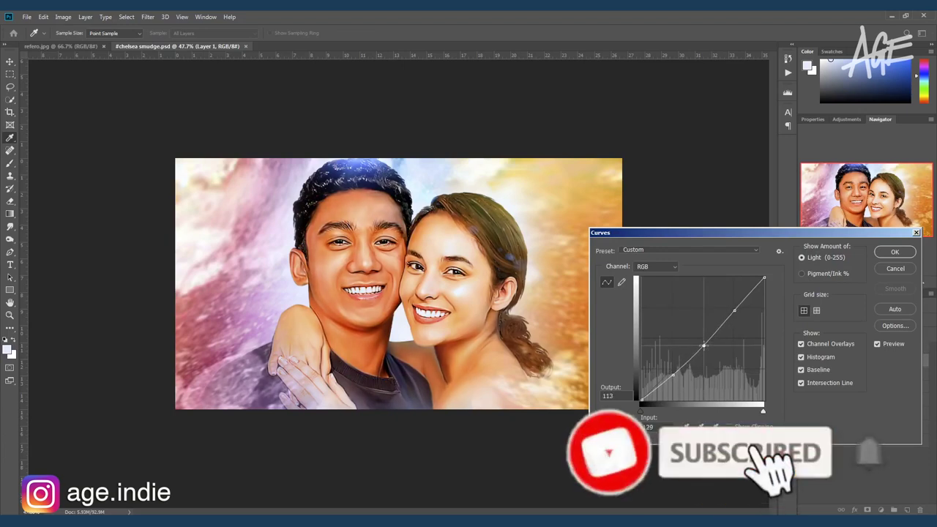
{"action": "left_click", "coordinate": [894, 252]}
Apply Levels to Layer 1 with white input 249 and midtone 1.06.
{"action": "key", "text": "ctrl+l"}
{"action": "left_click_drag", "start_coordinate": [651, 338], "coordinate": [654, 338]}
{"action": "left_click_drag", "start_coordinate": [774, 338], "coordinate": [770, 339]}
{"action": "left_click_drag", "start_coordinate": [714, 338], "coordinate": [713, 338]}
{"action": "left_click_drag", "start_coordinate": [655, 338], "coordinate": [659, 338]}
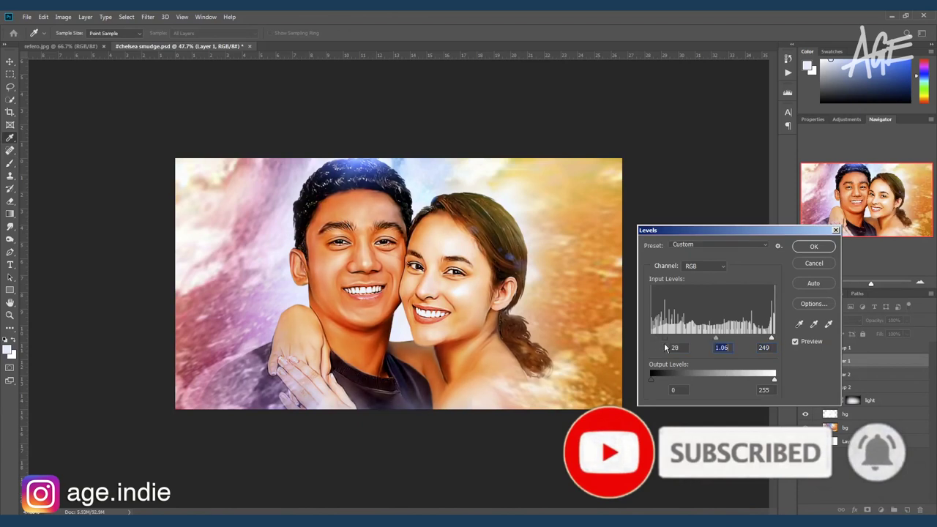
{"action": "left_click", "coordinate": [815, 247]}
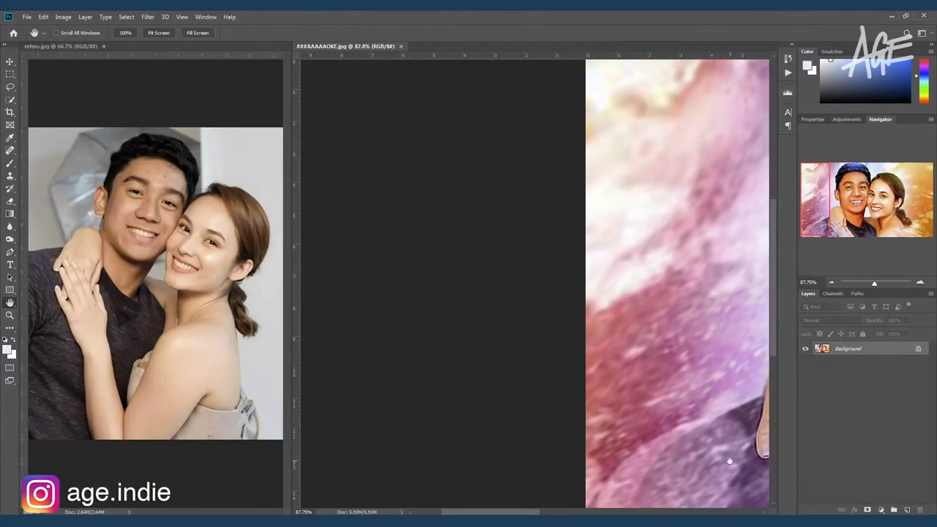
Pan across the finished painted portrait shown beside the reference photo.
{"action": "left_click_drag", "start_coordinate": [757, 470], "coordinate": [437, 460]}
{"action": "left_click_drag", "start_coordinate": [721, 454], "coordinate": [552, 446]}
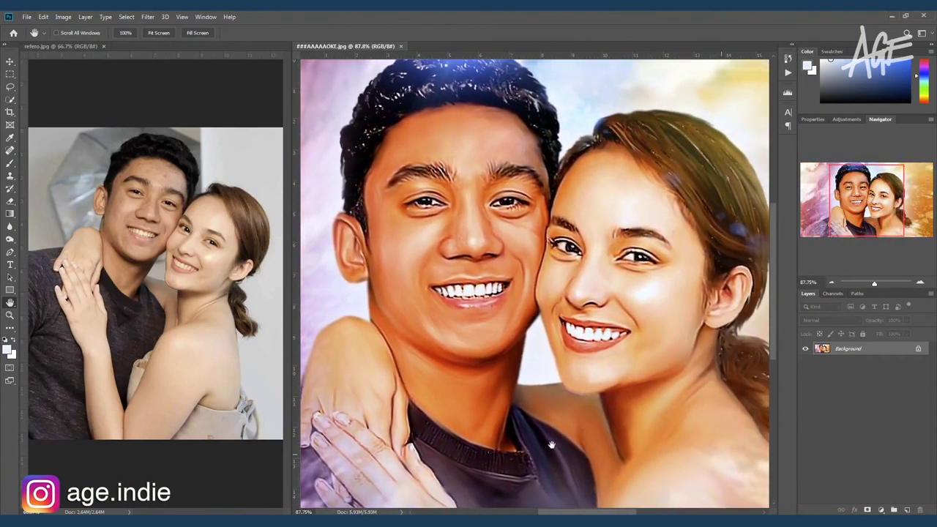
{"action": "scroll", "coordinate": [615, 450], "scroll_direction": "down", "scroll_amount": 3}
{"action": "left_click_drag", "start_coordinate": [612, 448], "coordinate": [602, 412]}
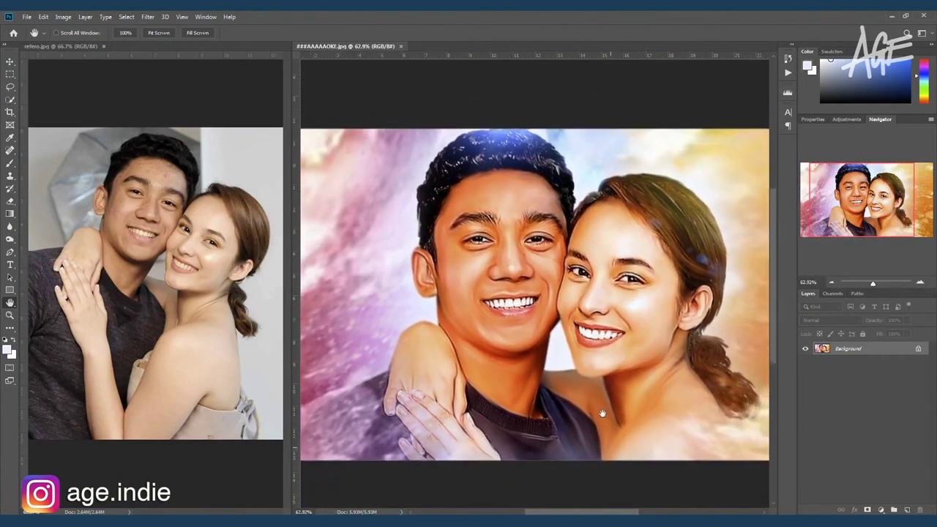
{"action": "scroll", "coordinate": [658, 431], "scroll_direction": "down", "scroll_amount": 2}
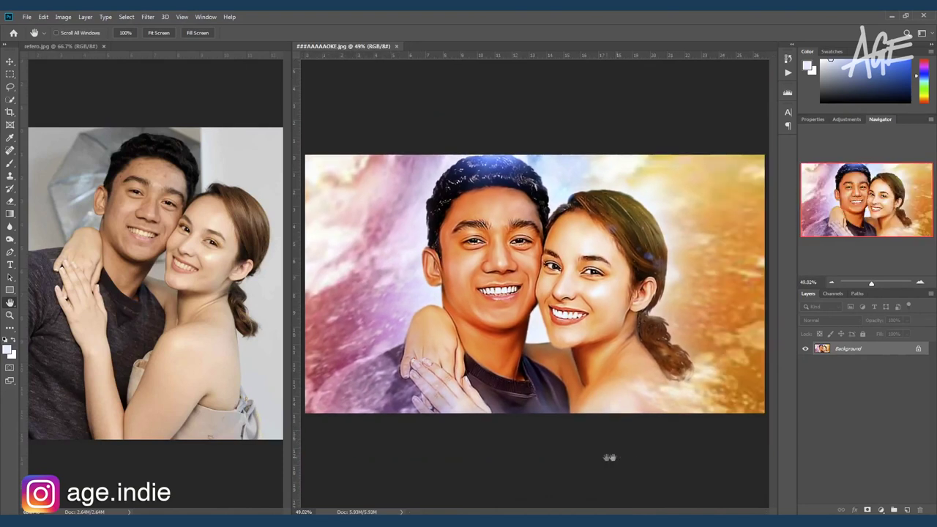
{"action": "scroll", "coordinate": [510, 411], "scroll_direction": "up", "scroll_amount": 2}
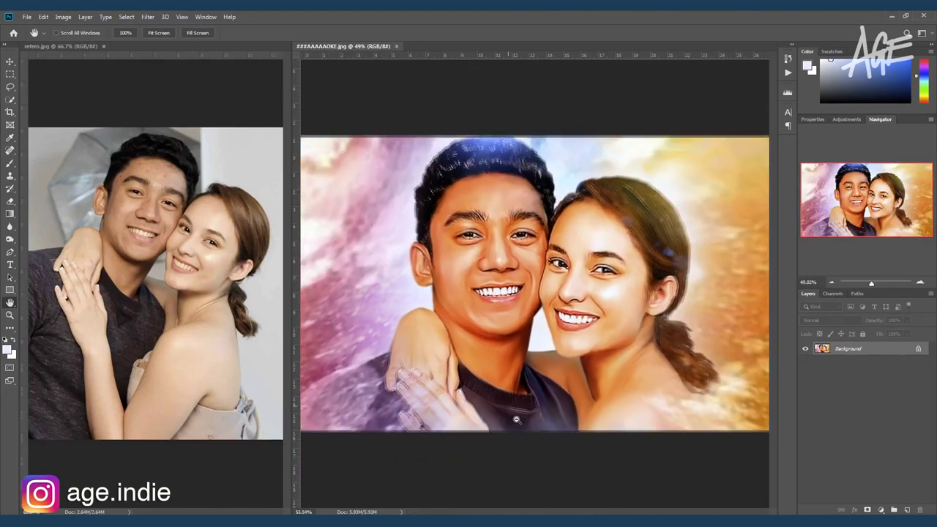
{"action": "scroll", "coordinate": [527, 431], "scroll_direction": "up", "scroll_amount": 2}
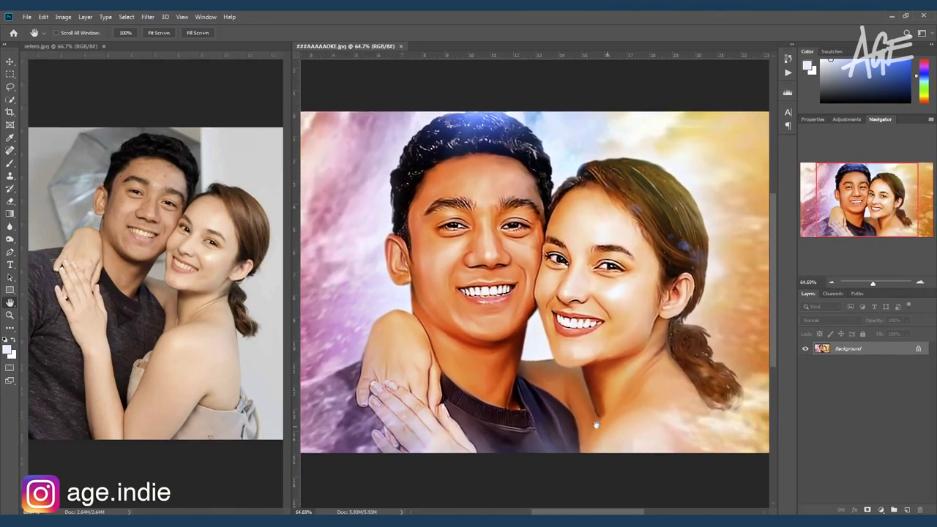
{"action": "scroll", "coordinate": [570, 432], "scroll_direction": "up", "scroll_amount": 1}
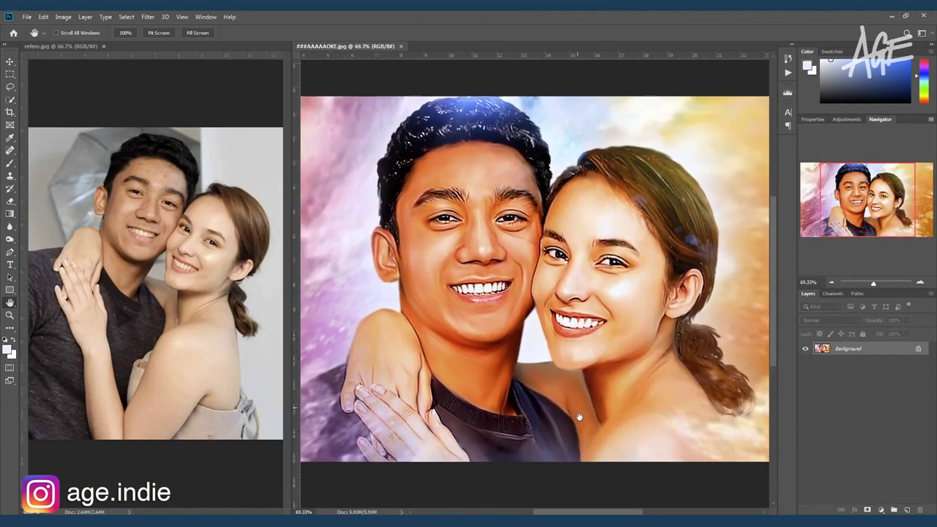